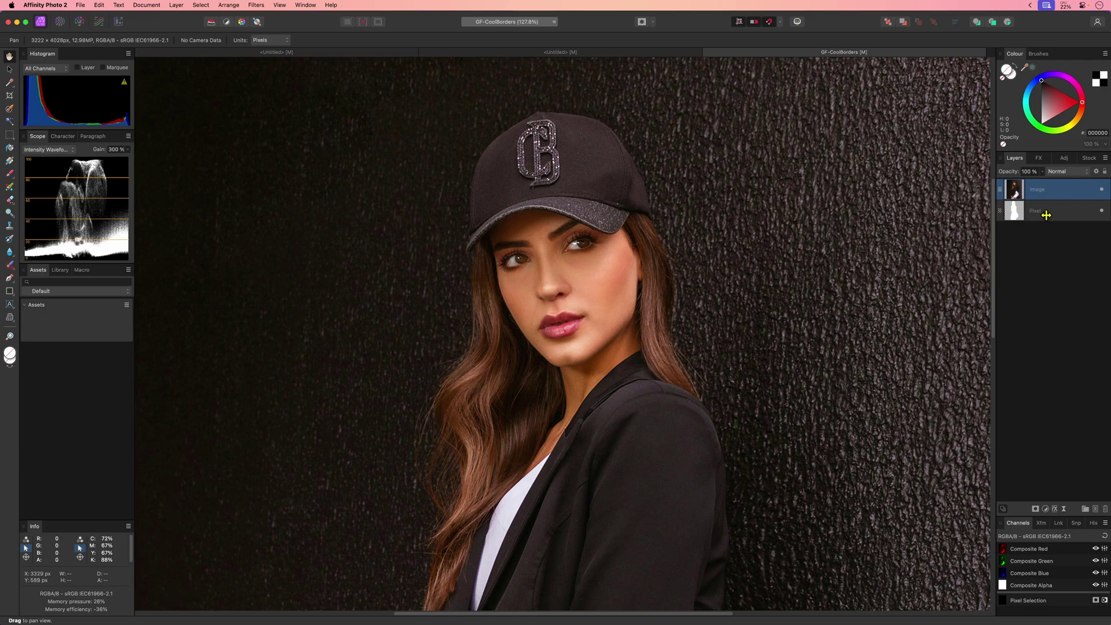
Duplicate the white silhouette Pixel layer and place the copy above the Image layer.
{"action": "key", "text": "v"}
{"action": "left_click", "coordinate": [1023, 215]}
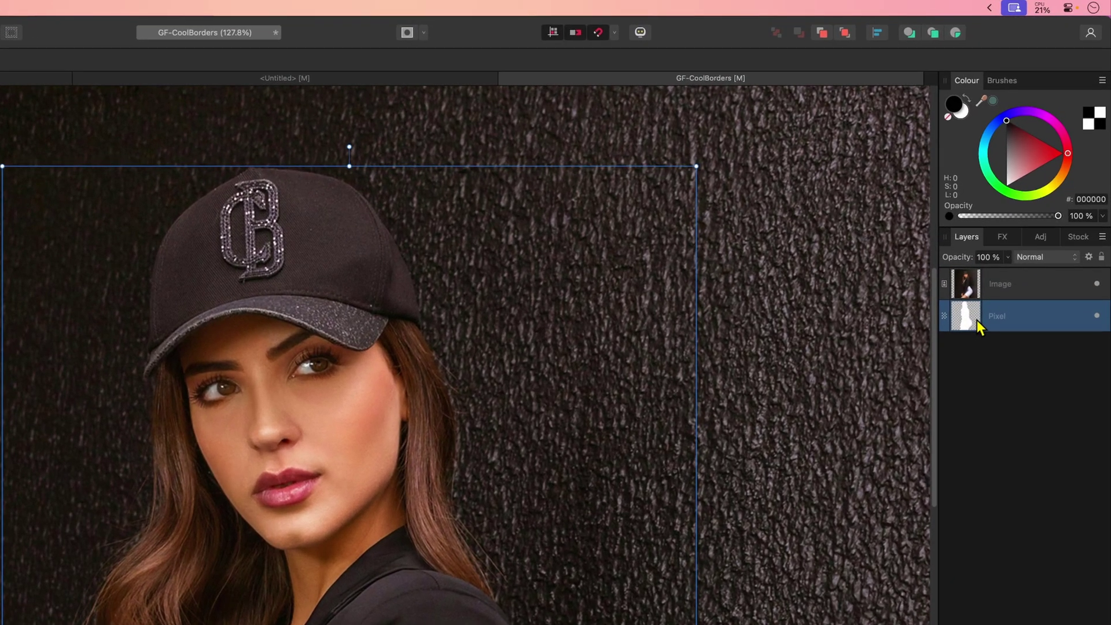
{"action": "key", "text": "super+shift+n"}
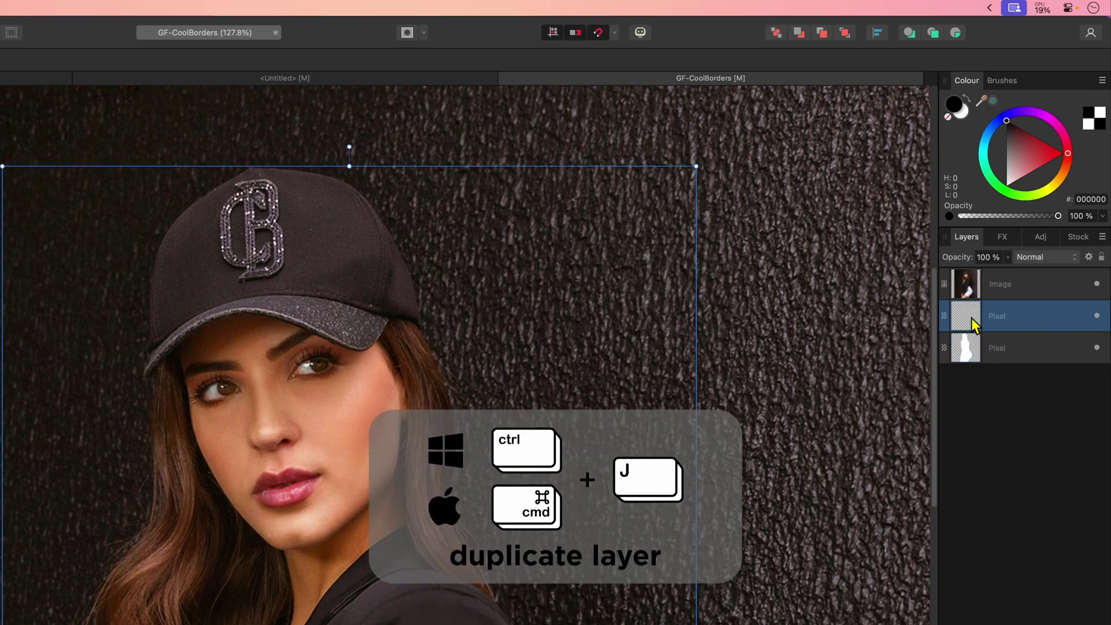
{"action": "left_click_drag", "start_coordinate": [975, 326], "coordinate": [992, 275]}
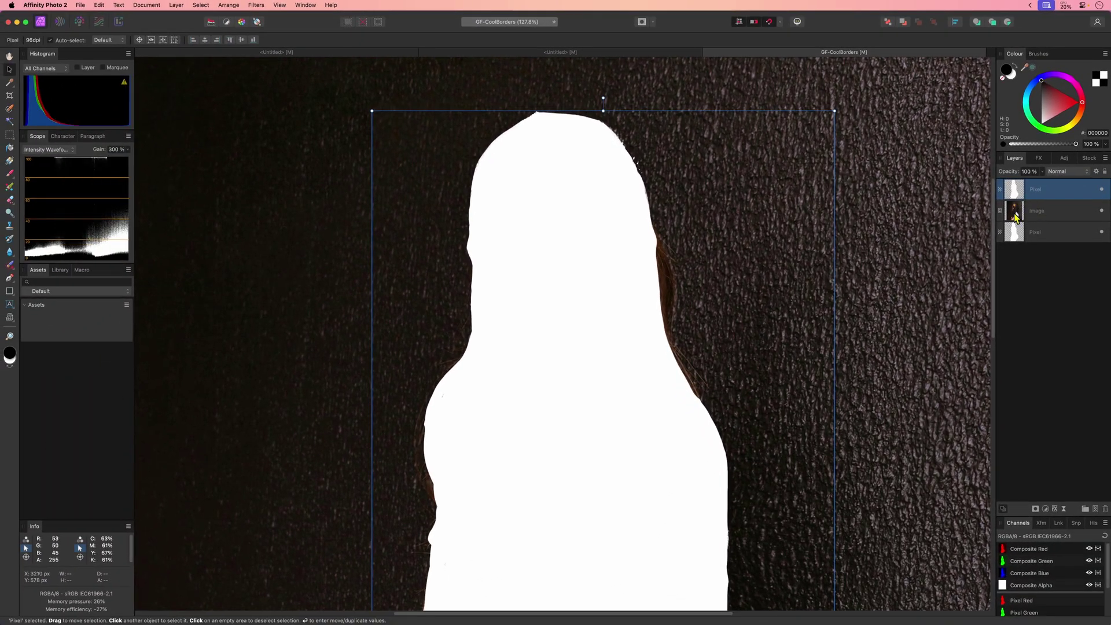
Rasterise the silhouette copy to a mask and nest it in a duplicate of the Image layer.
{"action": "right_click", "coordinate": [1014, 197]}
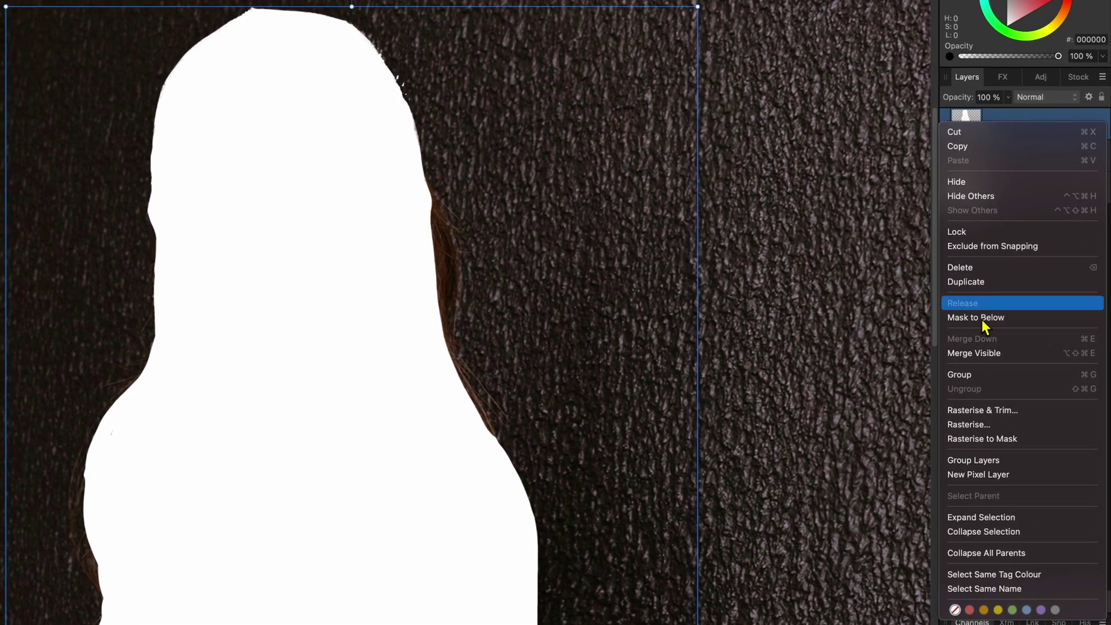
{"action": "left_click", "coordinate": [995, 439]}
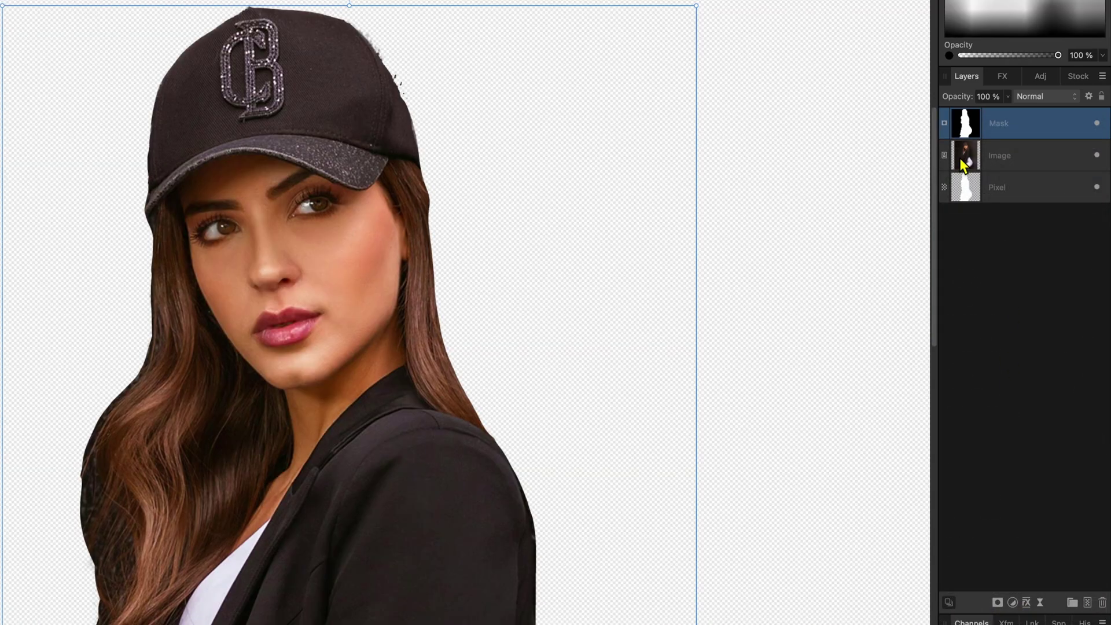
{"action": "left_click", "coordinate": [959, 158]}
{"action": "key", "text": "b"}
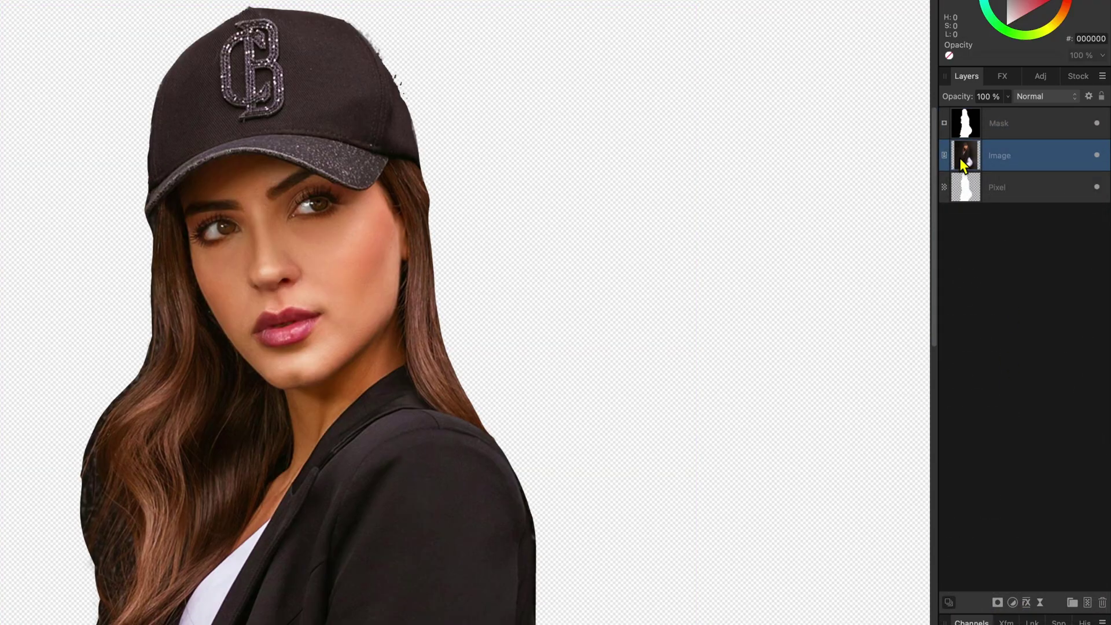
{"action": "key", "text": "super+j"}
{"action": "left_click_drag", "start_coordinate": [969, 130], "coordinate": [967, 155]}
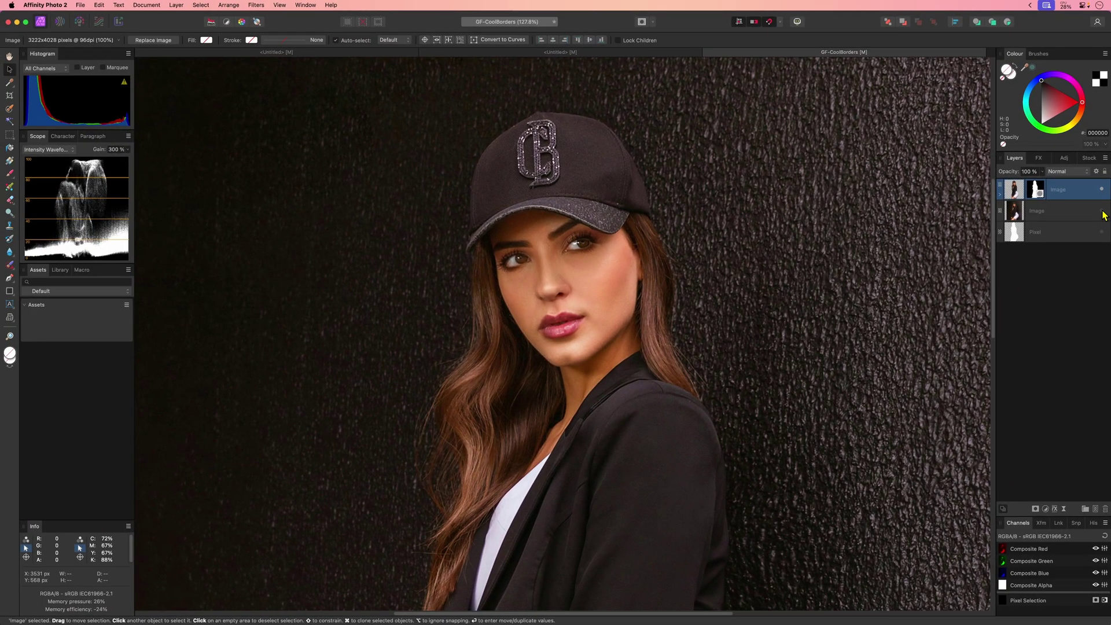
Hide the original Image layer and paint on the mask to clean up the stray specks along the cap's edge.
{"action": "left_click", "coordinate": [1101, 212]}
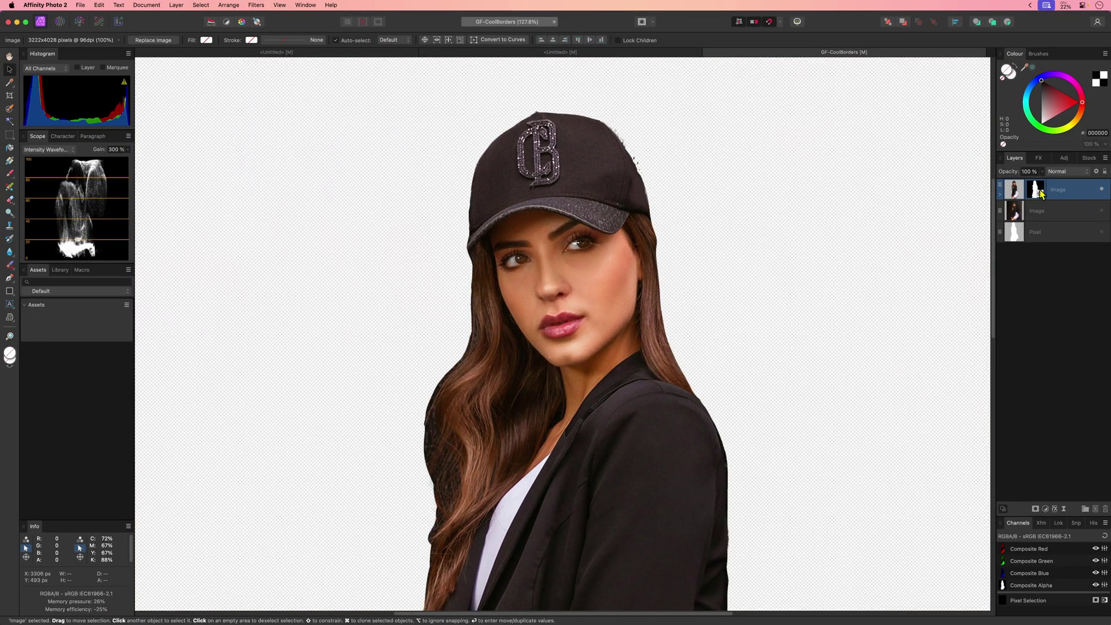
{"action": "left_click", "coordinate": [1039, 192]}
{"action": "key", "text": "b"}
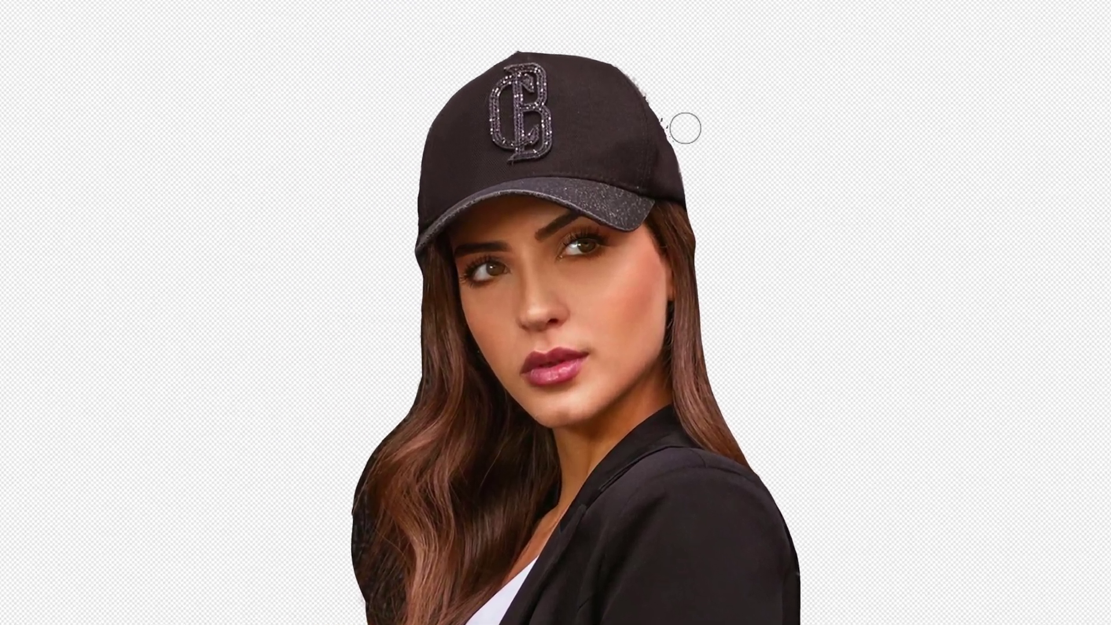
{"action": "left_click_drag", "start_coordinate": [646, 78], "coordinate": [636, 65]}
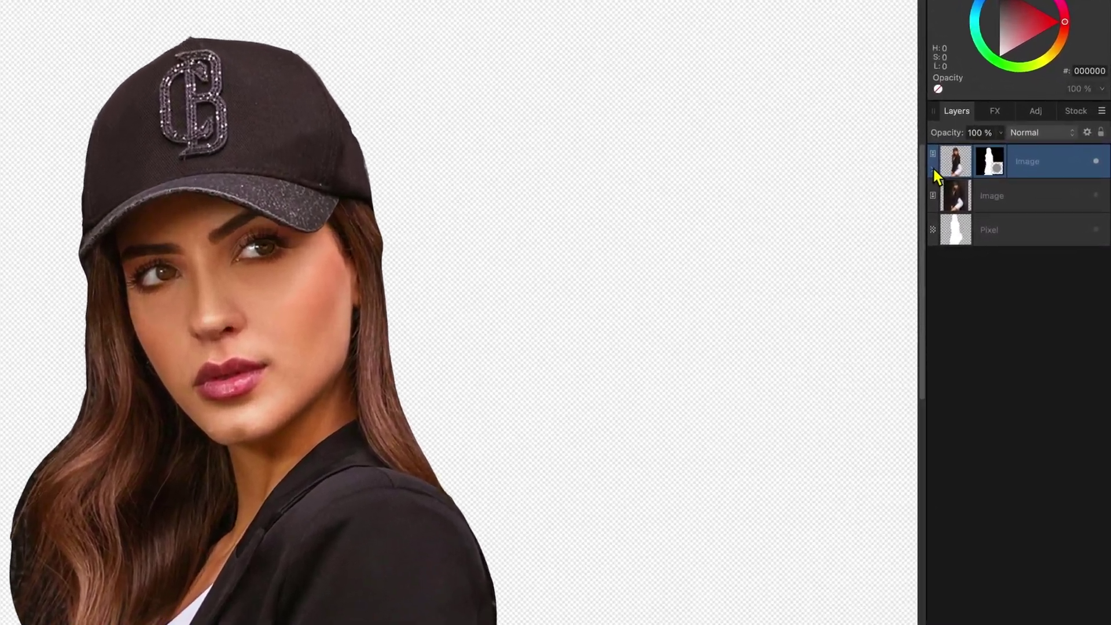
Add an Outline effect to the masked image with a radius of 100 px and the red colour FF0000.
{"action": "left_click", "coordinate": [1001, 195]}
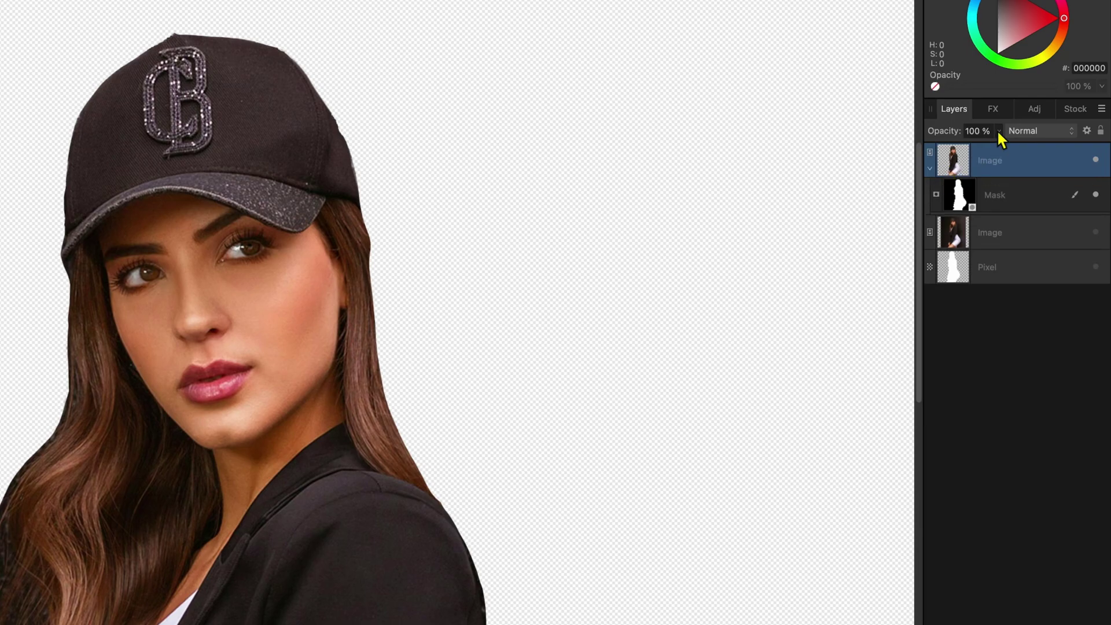
{"action": "left_click", "coordinate": [993, 110]}
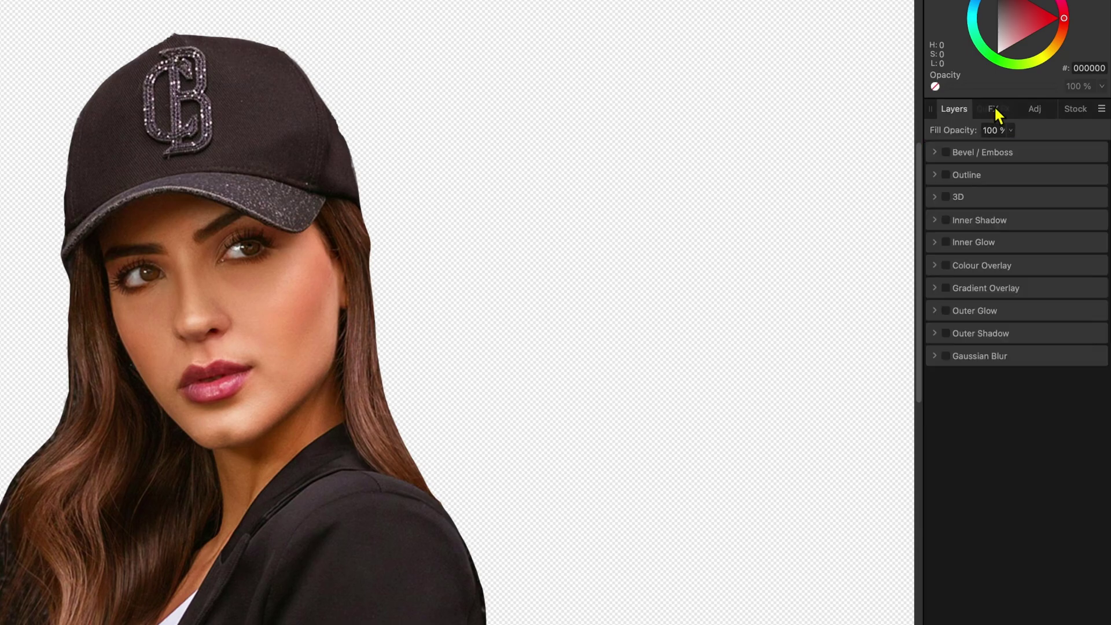
{"action": "left_click", "coordinate": [933, 174]}
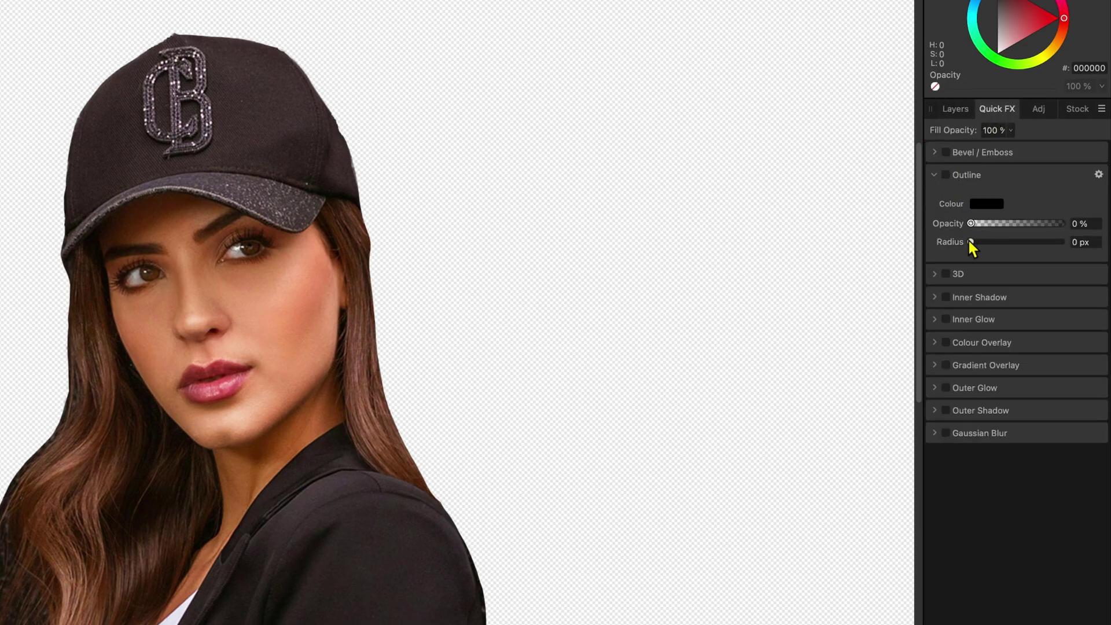
{"action": "left_click_drag", "start_coordinate": [970, 242], "coordinate": [1063, 242]}
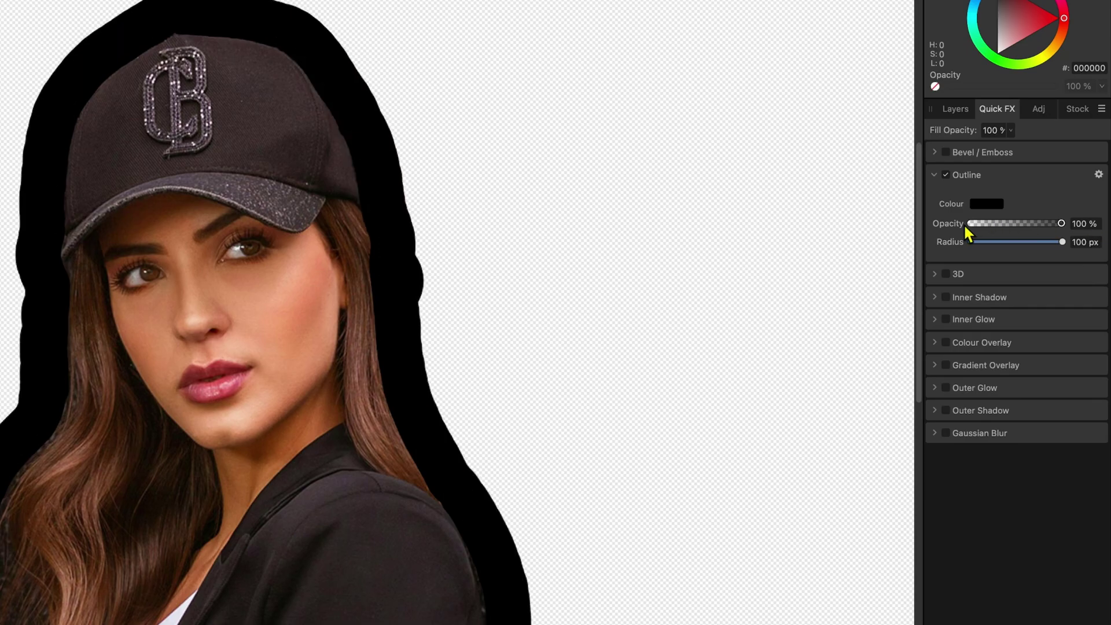
{"action": "left_click", "coordinate": [989, 204]}
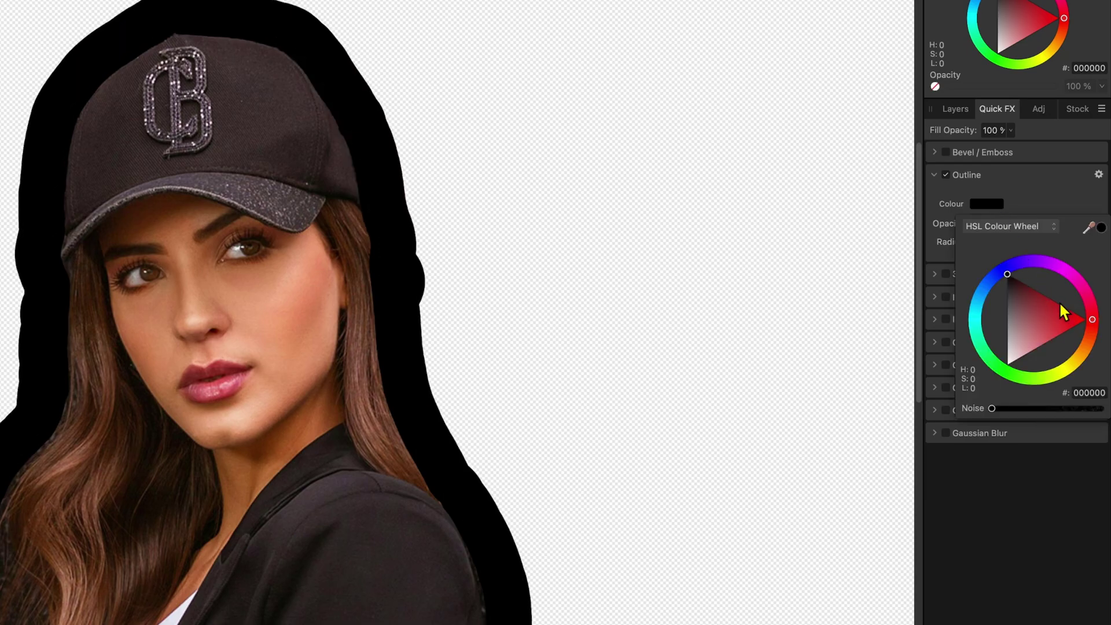
{"action": "left_click", "coordinate": [1080, 323]}
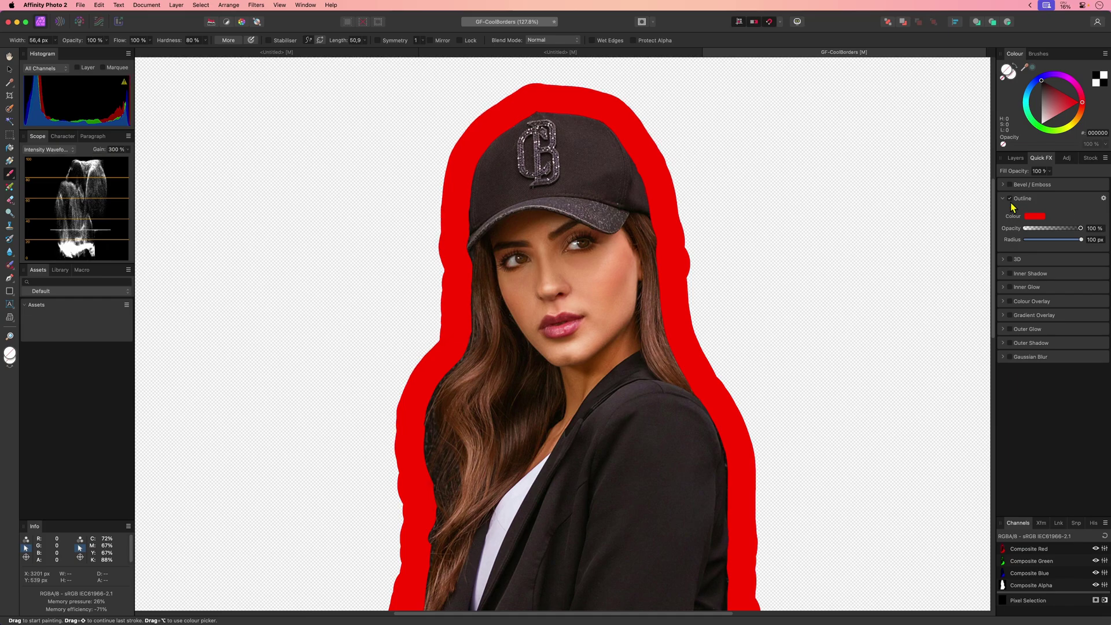
Make the original Image layer visible again and put the outlined image layer in a group.
{"action": "left_click", "coordinate": [1015, 157]}
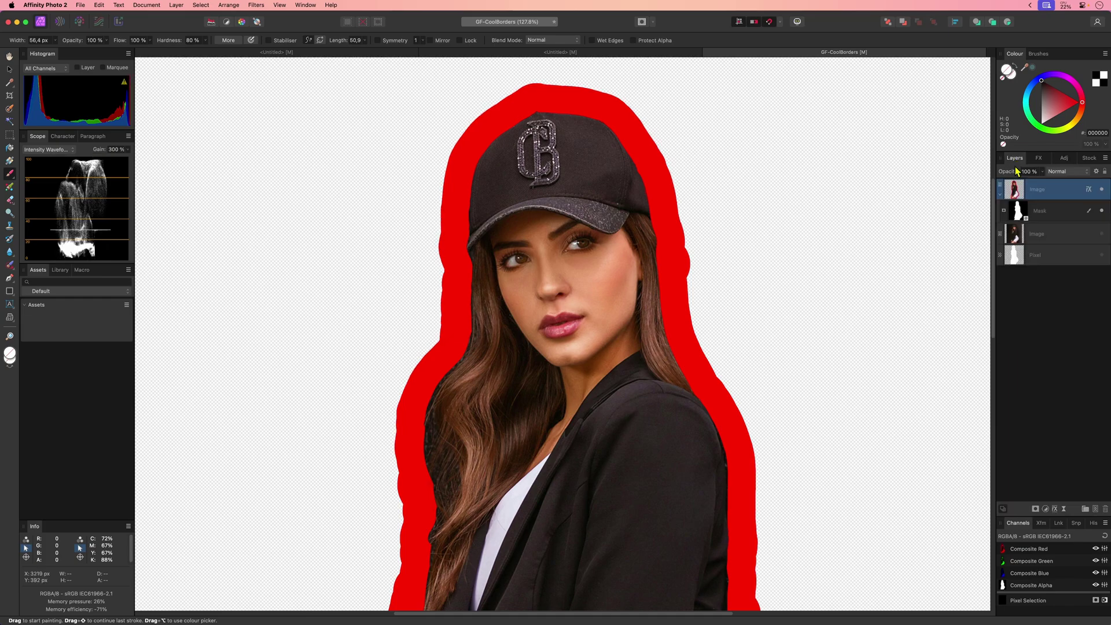
{"action": "left_click", "coordinate": [1102, 238]}
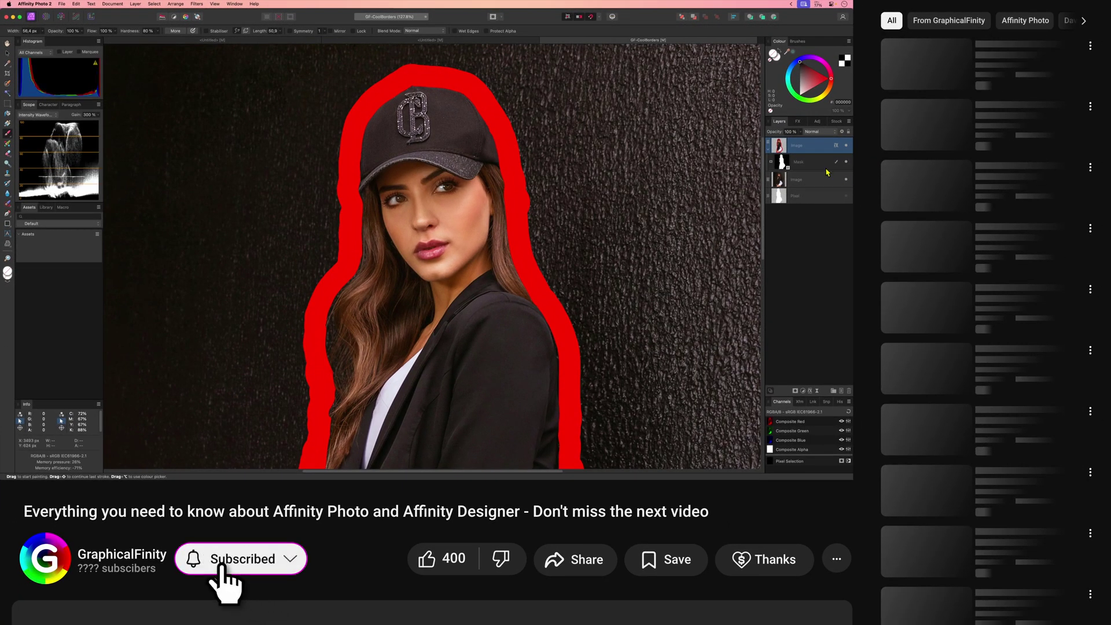
{"action": "right_click", "coordinate": [782, 149]}
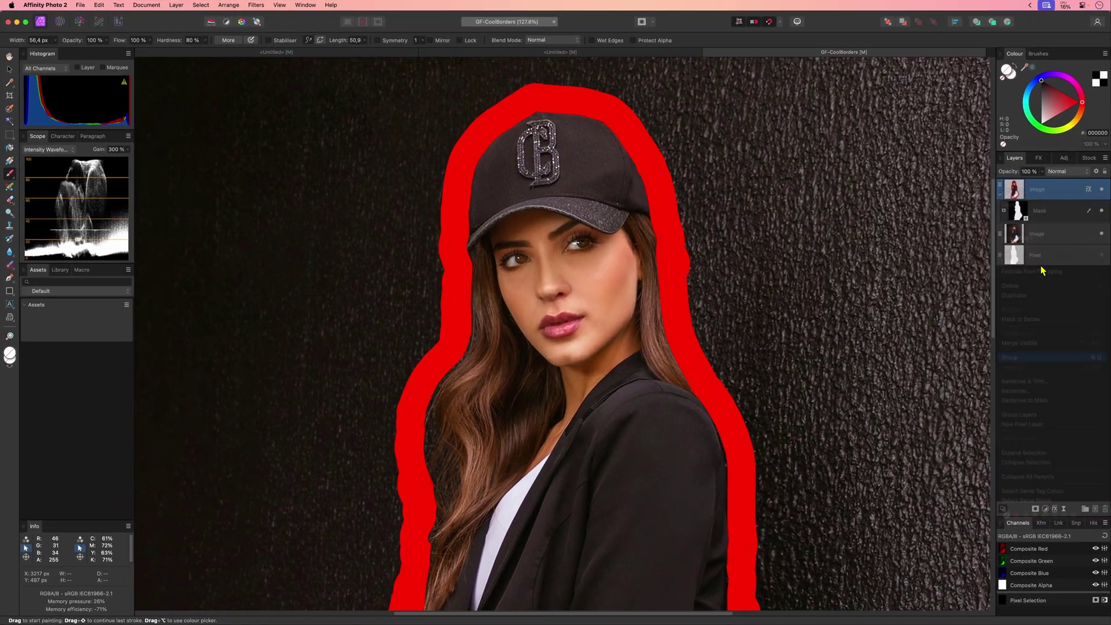
{"action": "left_click", "coordinate": [782, 276]}
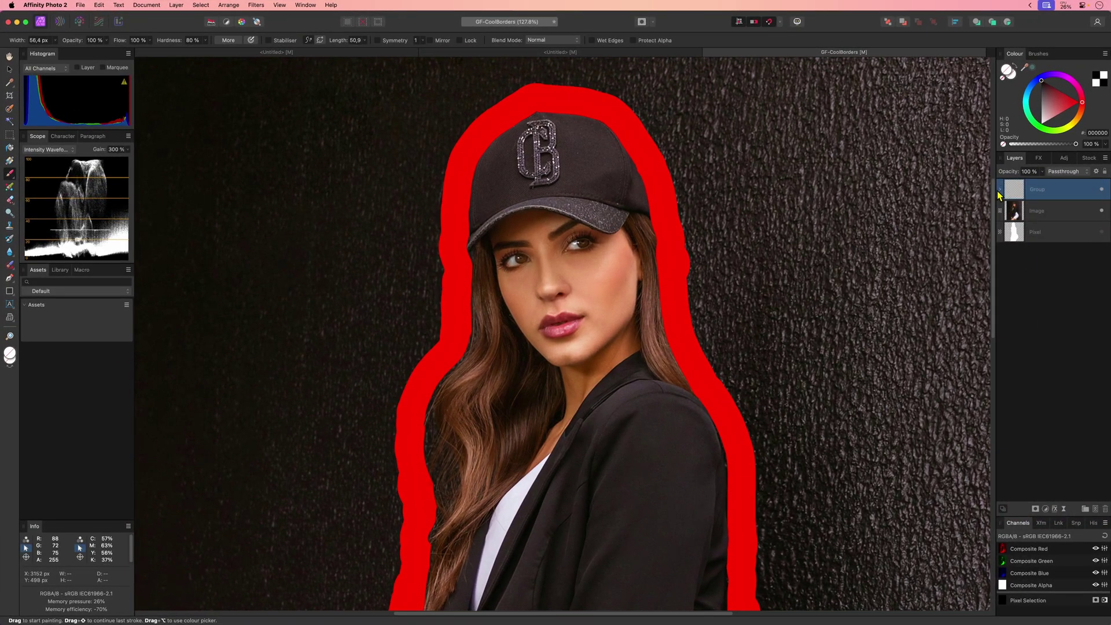
Set the fill opacity of the outlined image inside the group to 0 % and check the outline with the background image hidden.
{"action": "left_click", "coordinate": [999, 189]}
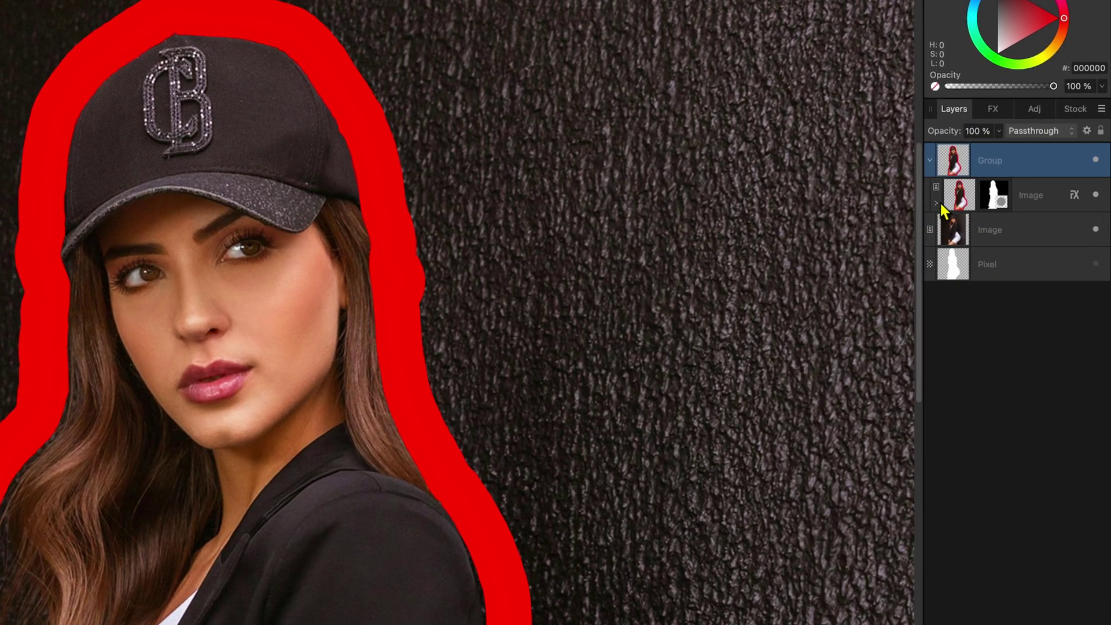
{"action": "left_click", "coordinate": [934, 204]}
{"action": "left_click", "coordinate": [1005, 195]}
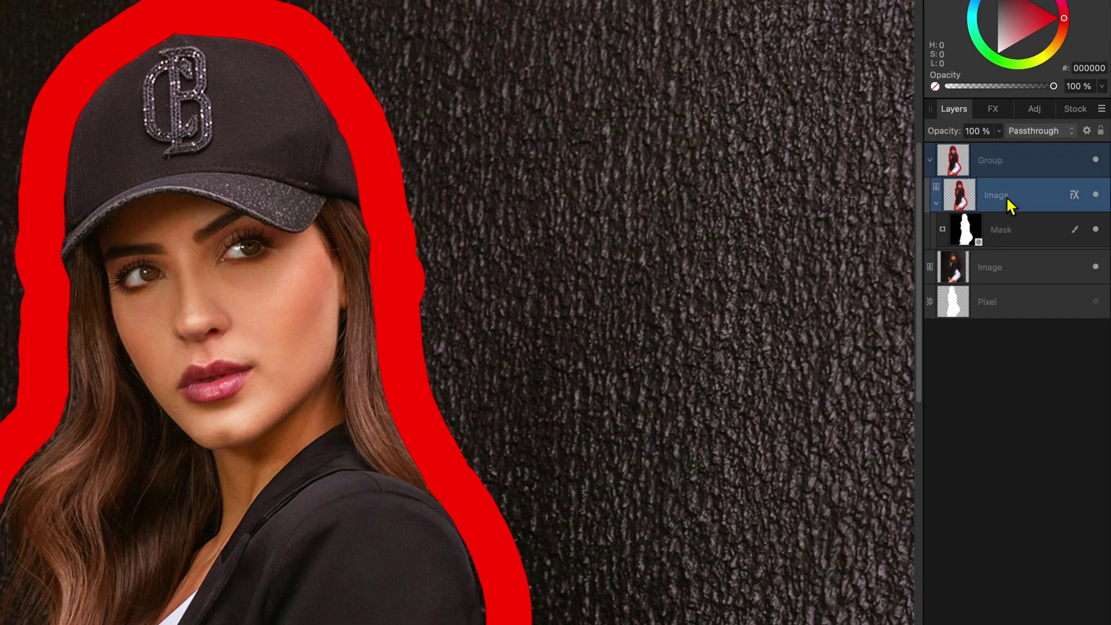
{"action": "left_click", "coordinate": [990, 111]}
{"action": "left_click", "coordinate": [1010, 131]}
{"action": "left_click_drag", "start_coordinate": [1011, 145], "coordinate": [880, 154]}
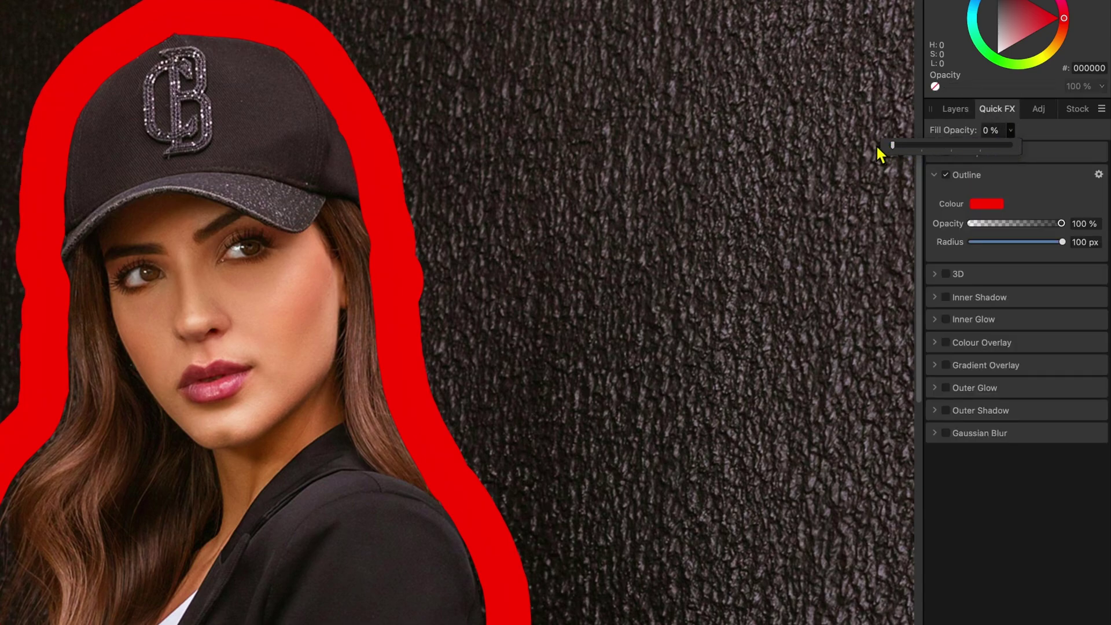
{"action": "left_click", "coordinate": [957, 110]}
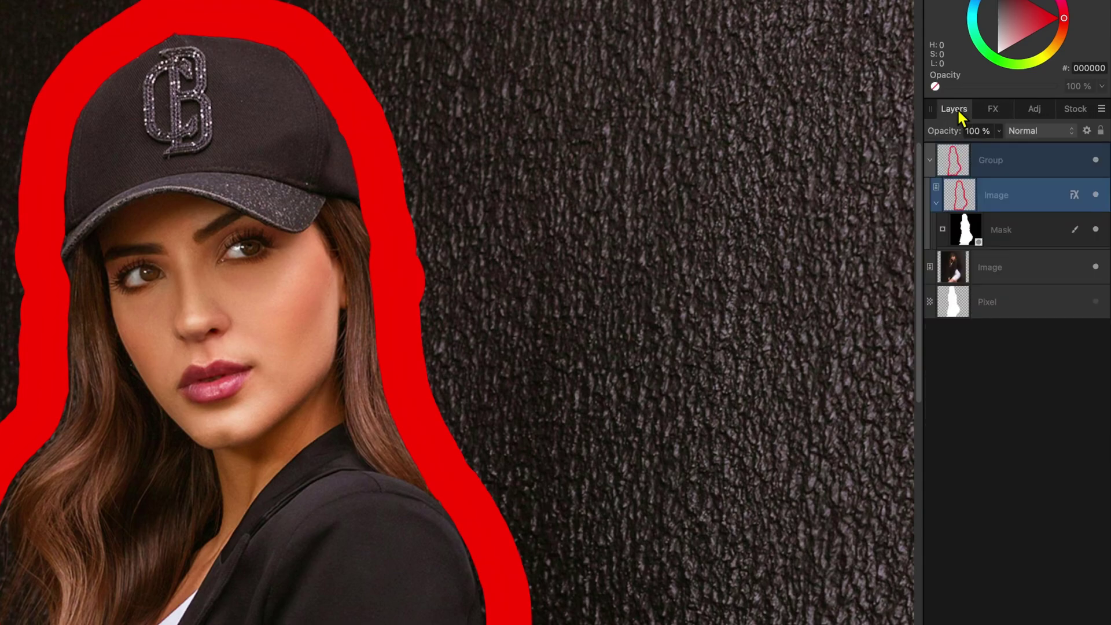
{"action": "left_click", "coordinate": [1095, 266]}
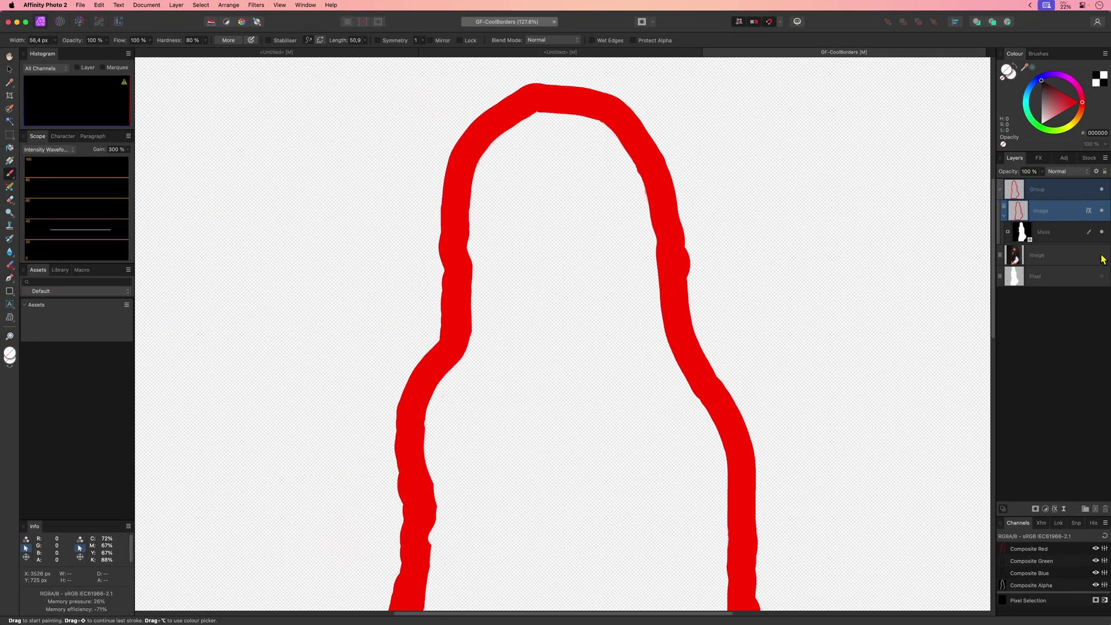
{"action": "left_click", "coordinate": [1101, 256]}
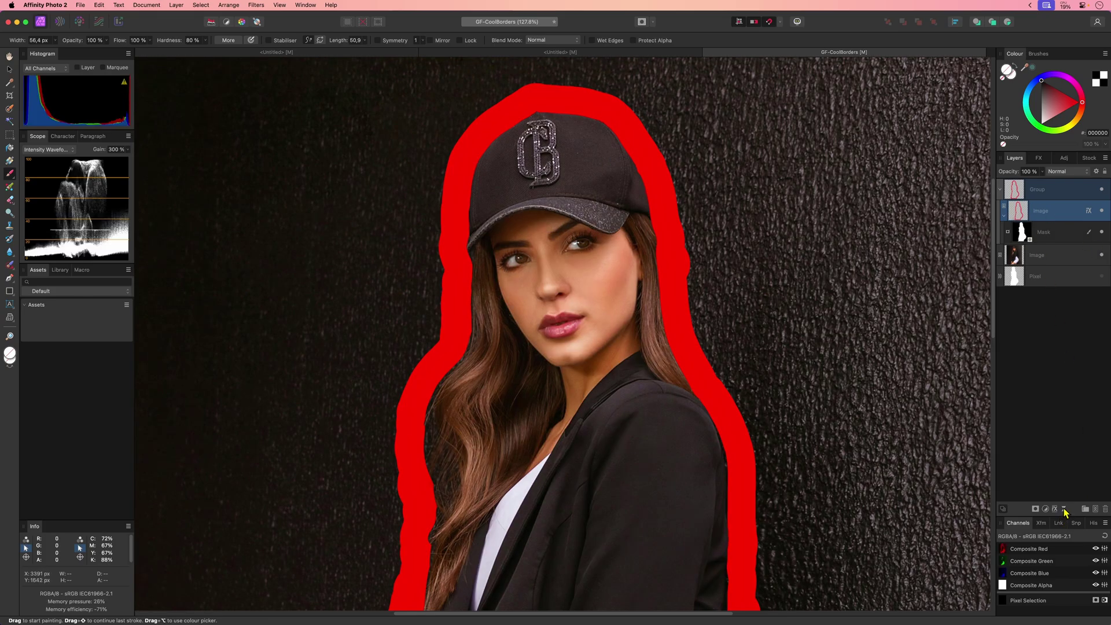
Add a live Halftone filter inside the group, directly above the outlined image layer.
{"action": "left_click", "coordinate": [1064, 509]}
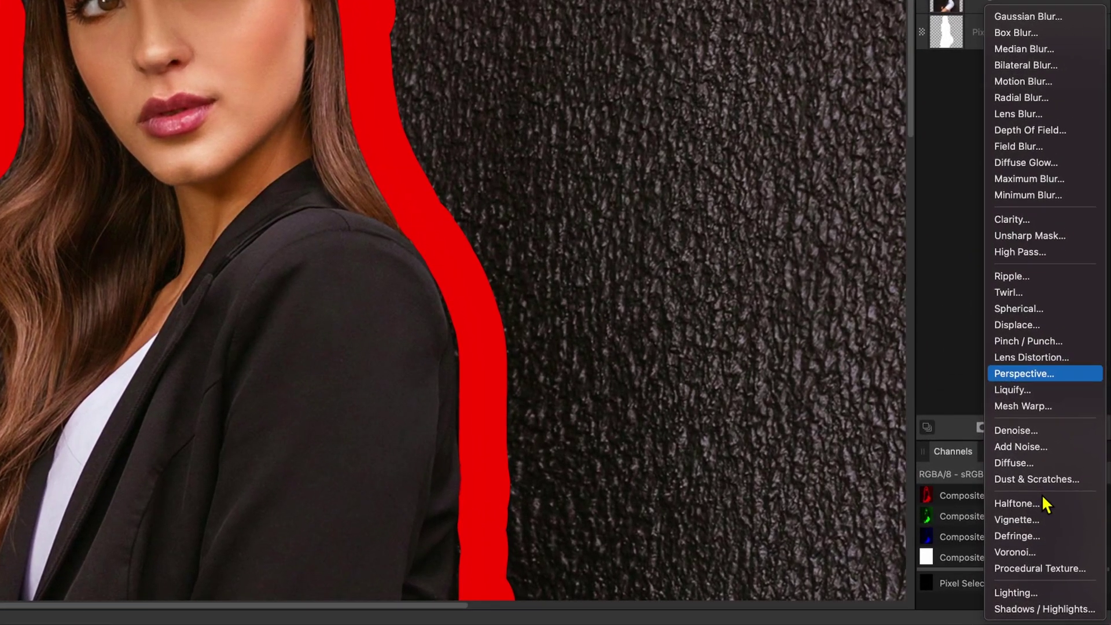
{"action": "left_click", "coordinate": [1041, 503]}
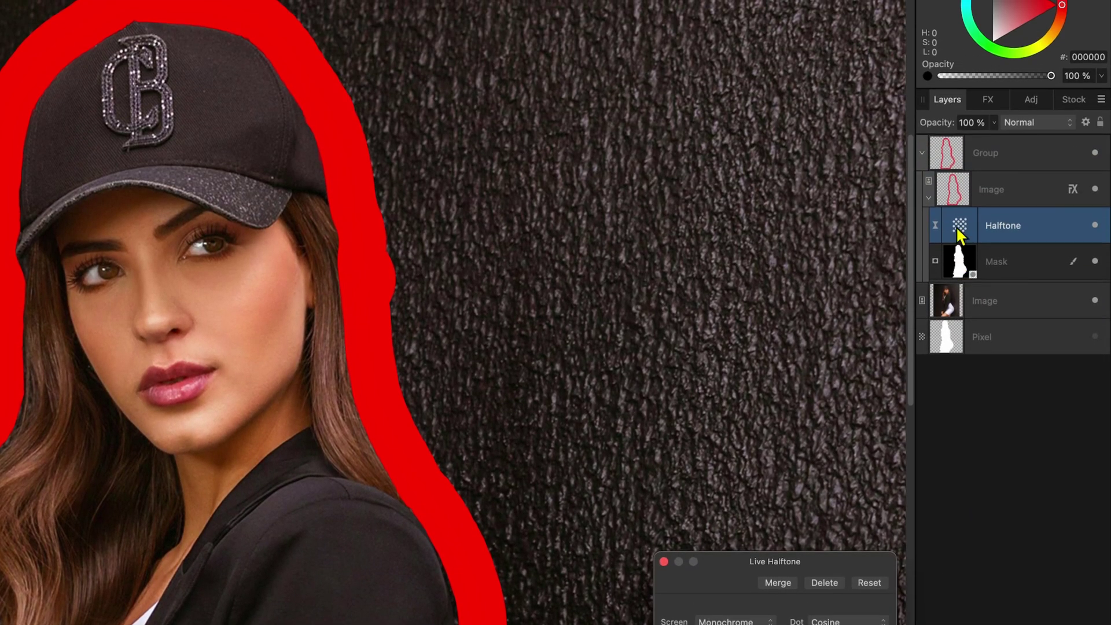
{"action": "left_click_drag", "start_coordinate": [958, 211], "coordinate": [1022, 184]}
{"action": "left_click_drag", "start_coordinate": [771, 569], "coordinate": [776, 131]}
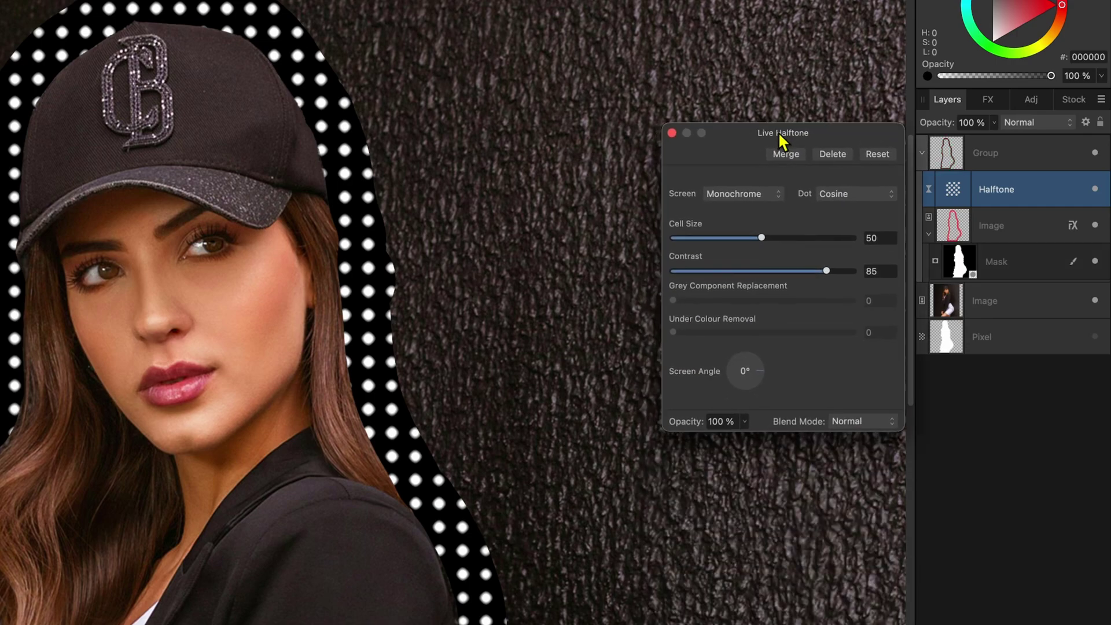
Set the halftone to a Circular screen with cell size 25,673 and contrast 91,173.
{"action": "left_click", "coordinate": [754, 193]}
{"action": "left_click", "coordinate": [730, 226]}
{"action": "left_click_drag", "start_coordinate": [739, 238], "coordinate": [713, 242]}
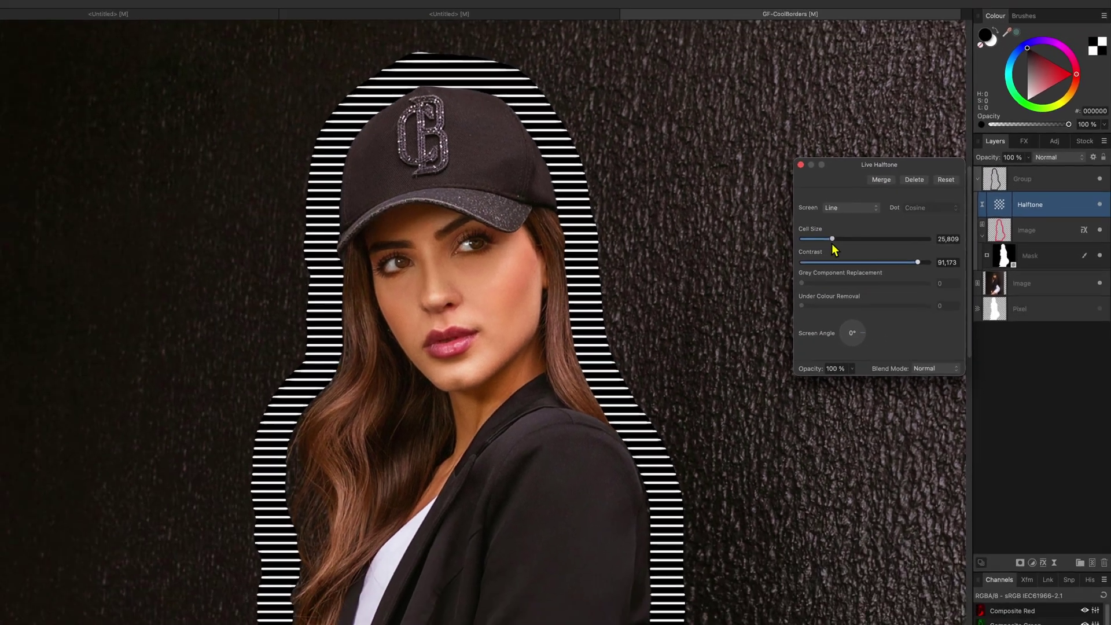
{"action": "left_click_drag", "start_coordinate": [832, 243], "coordinate": [831, 243]}
{"action": "left_click", "coordinate": [898, 215]}
{"action": "left_click", "coordinate": [894, 224]}
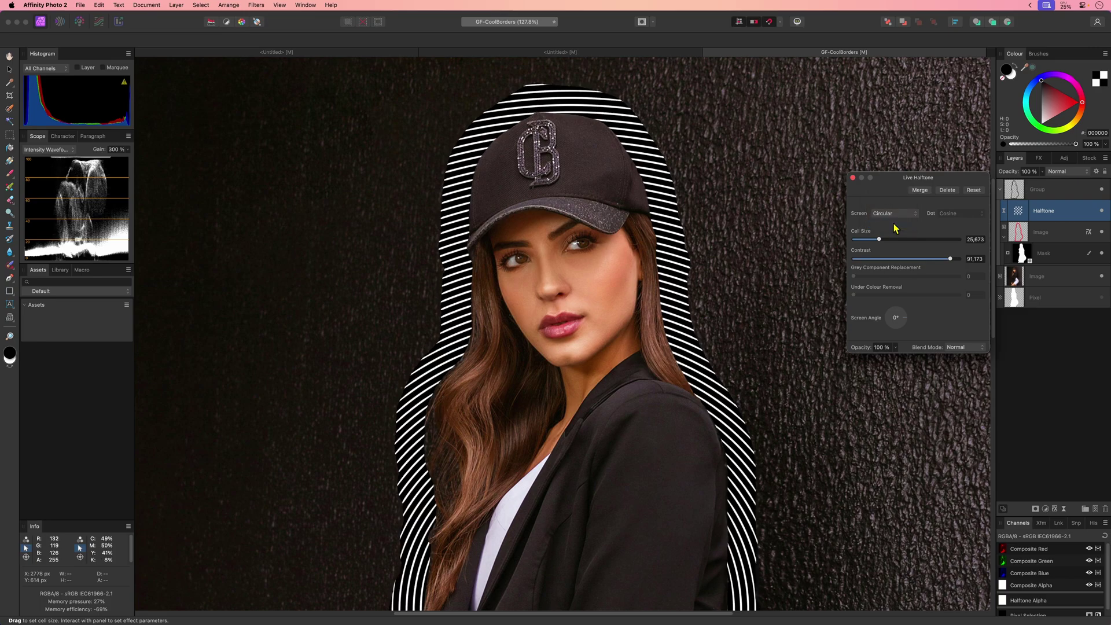
{"action": "key", "text": "b"}
{"action": "left_click", "coordinate": [853, 178]}
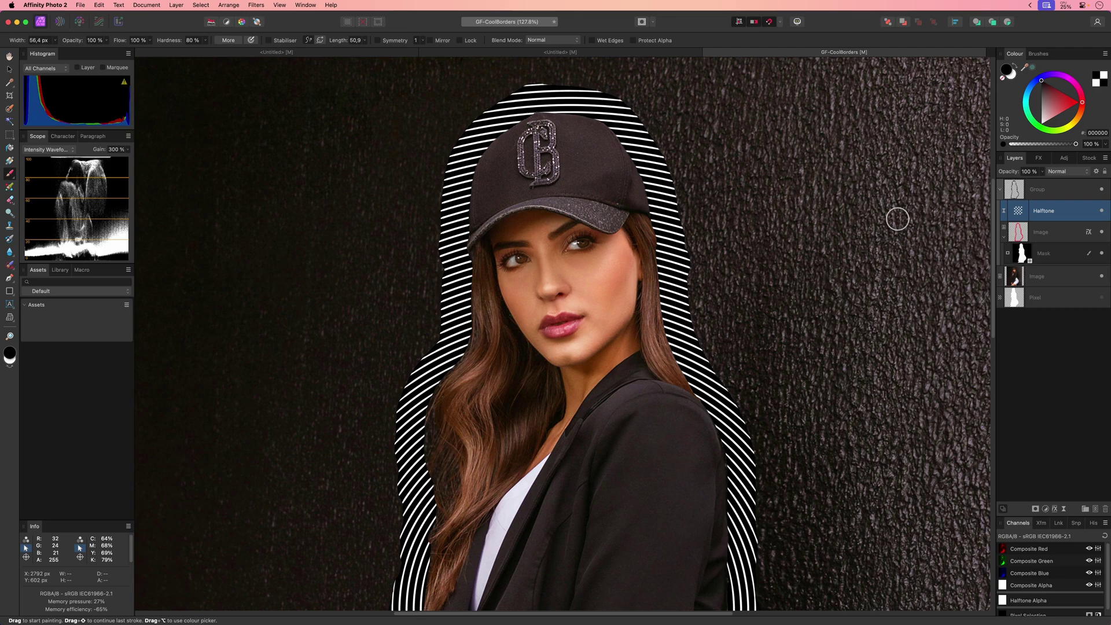
Add a Gradient Map adjustment above the Halftone filter in the group and set its first colour stop to magenta FF0090.
{"action": "left_click", "coordinate": [1045, 508]}
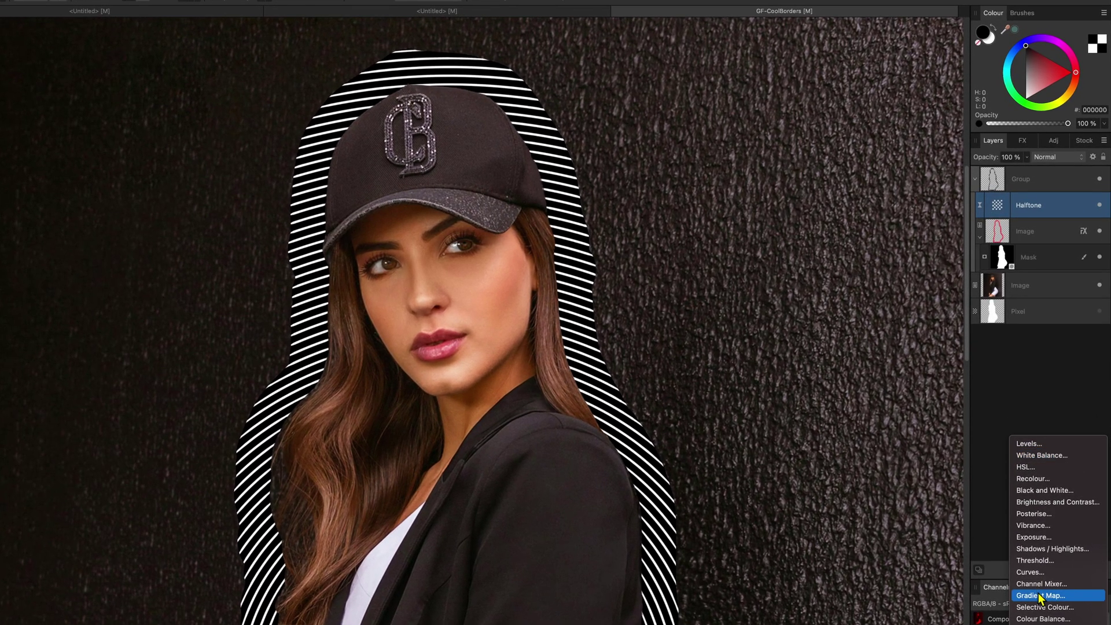
{"action": "left_click", "coordinate": [1040, 596]}
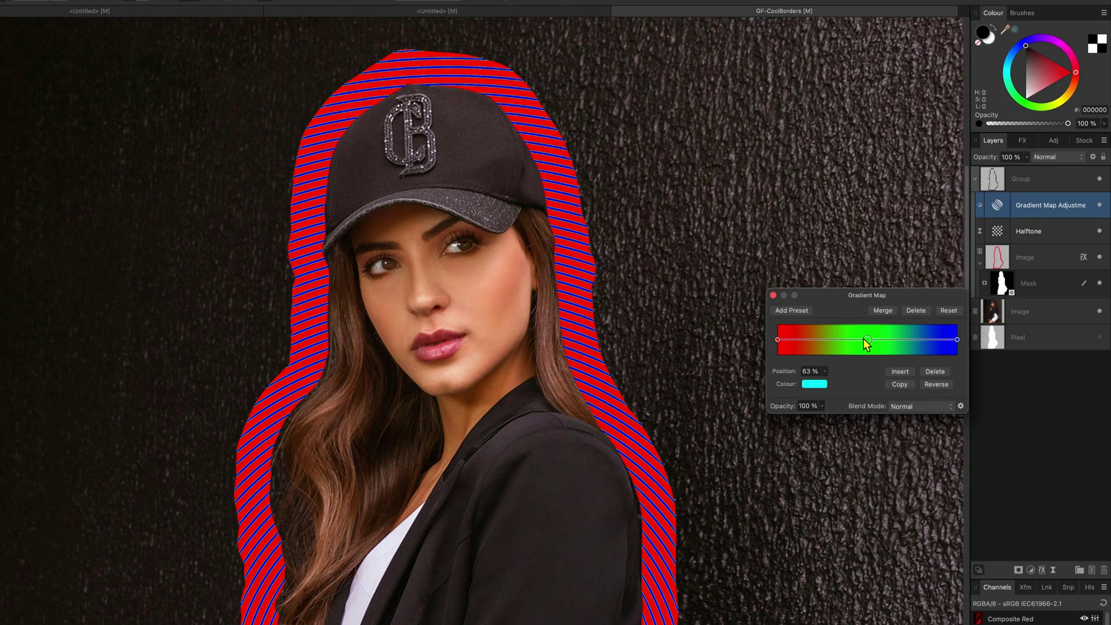
{"action": "left_click", "coordinate": [778, 340]}
{"action": "left_click", "coordinate": [814, 384]}
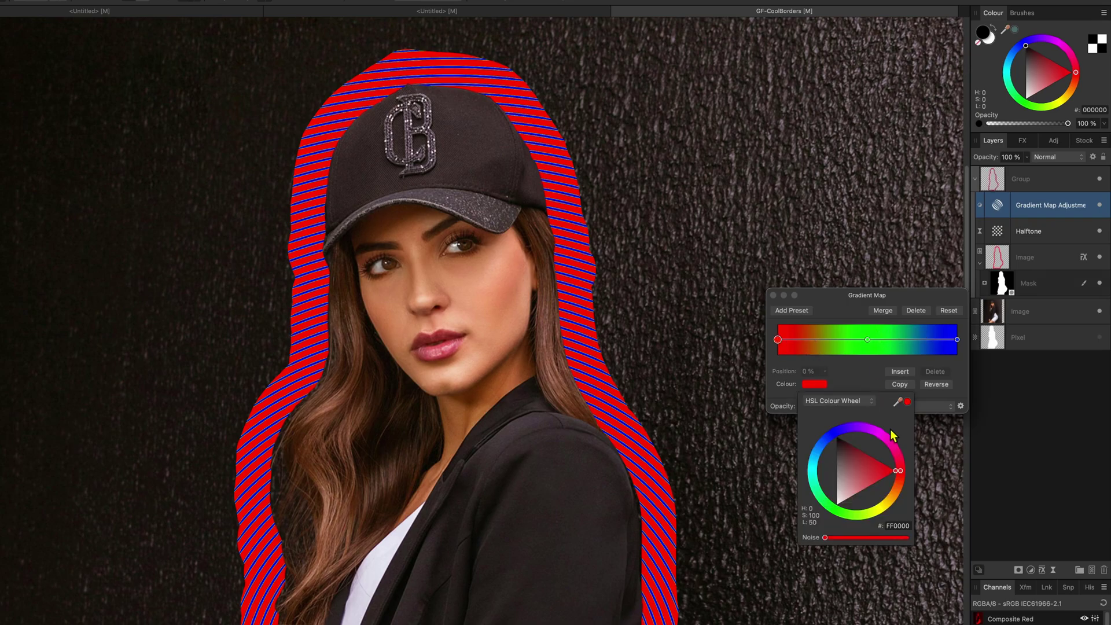
{"action": "left_click", "coordinate": [890, 439]}
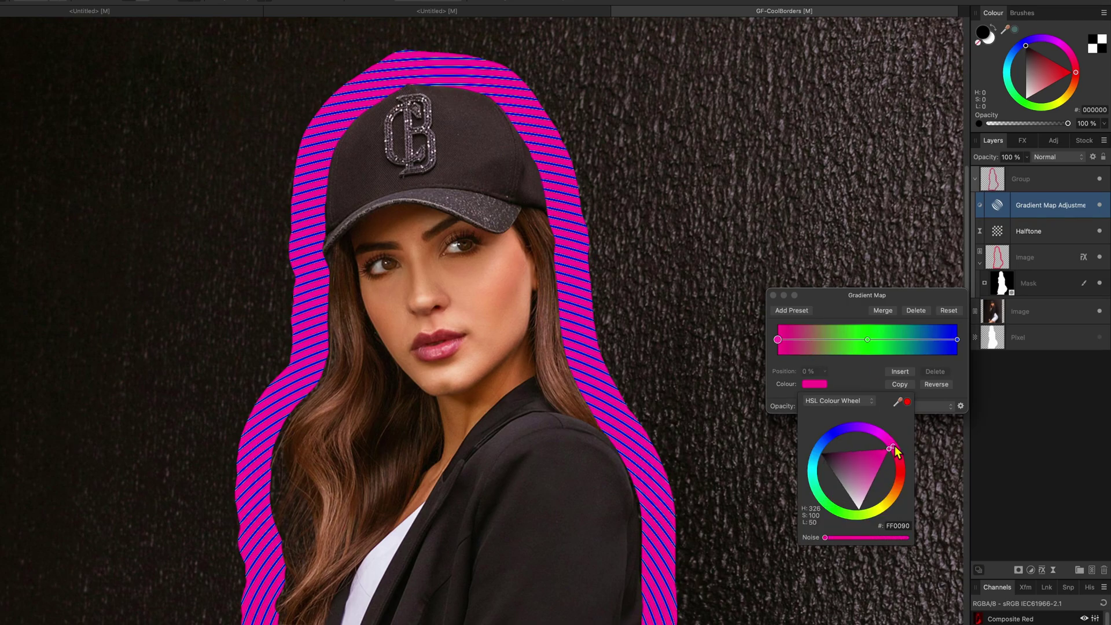
Set the last colour stop of the Gradient Map to yellow-orange FFB800 and close the adjustment's settings.
{"action": "left_click", "coordinate": [957, 340]}
{"action": "left_click", "coordinate": [822, 384]}
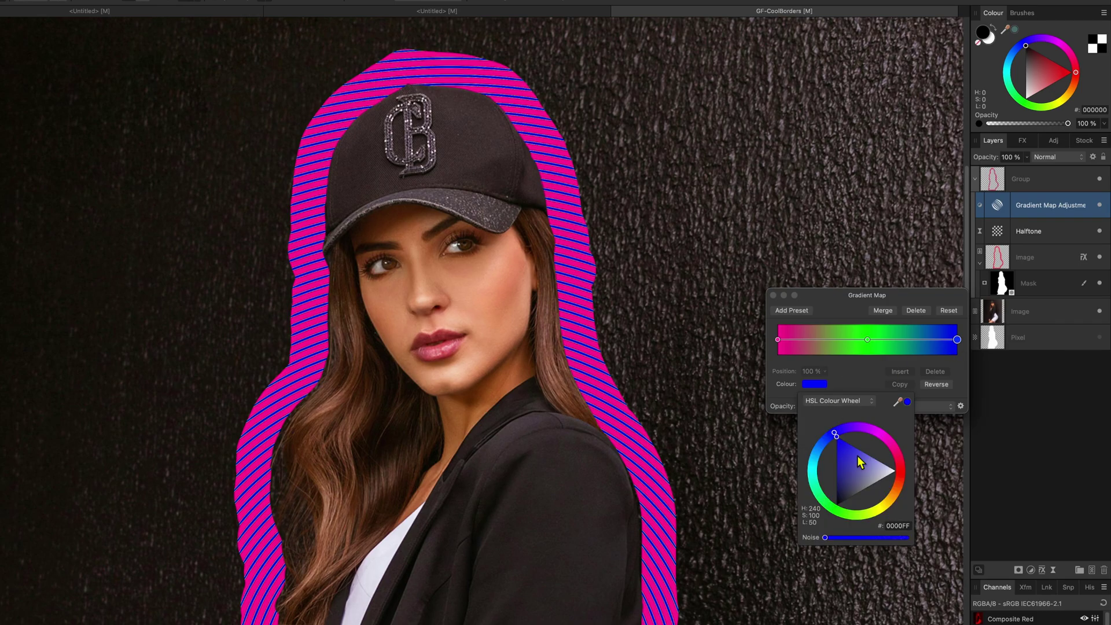
{"action": "left_click", "coordinate": [891, 502]}
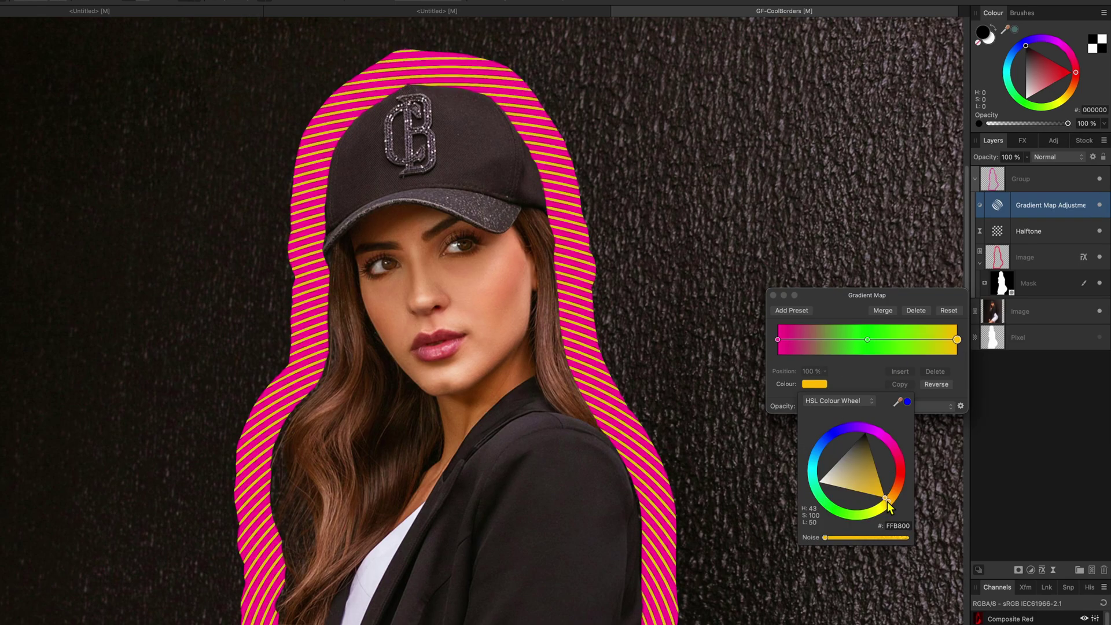
{"action": "left_click", "coordinate": [860, 376]}
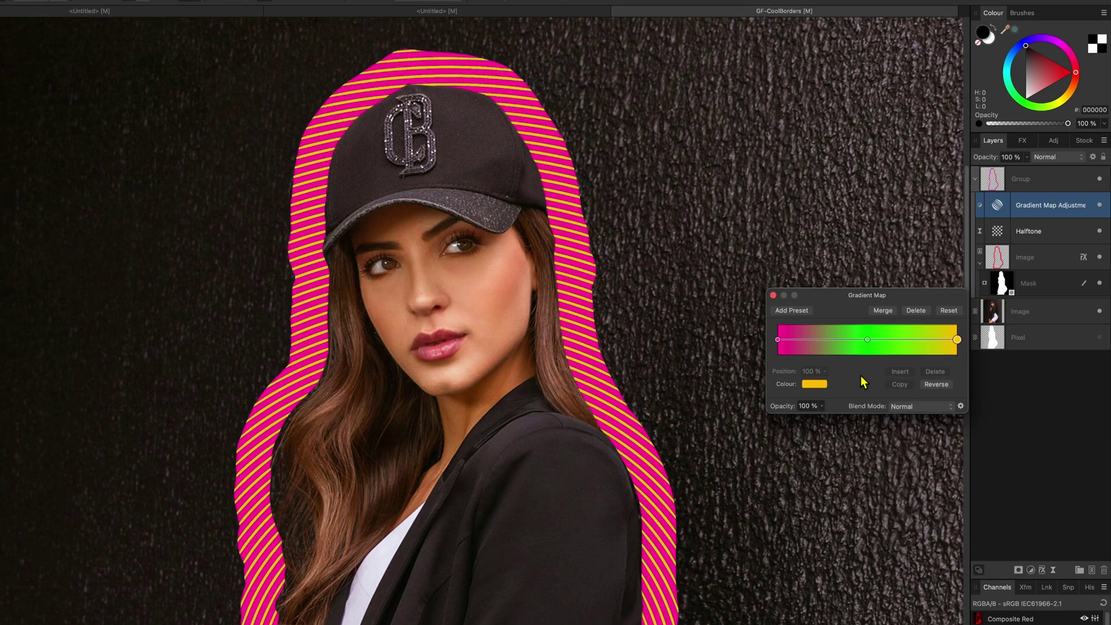
{"action": "left_click", "coordinate": [773, 295]}
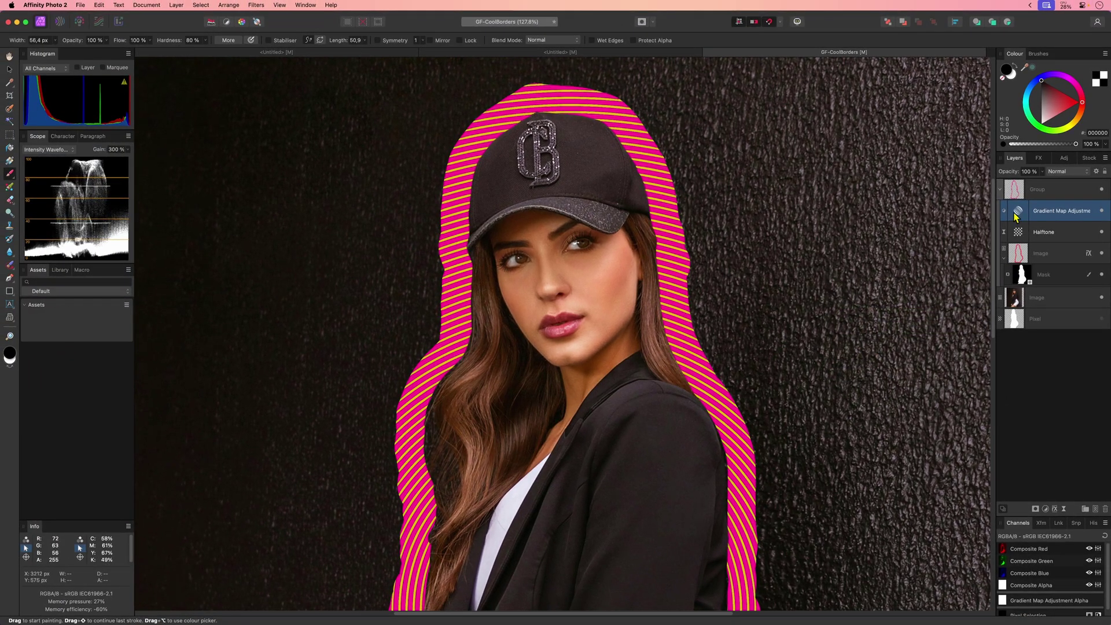
Reopen the Halftone filter's settings and enlarge its cells so the border gets wider, more spaced stripes.
{"action": "double_click", "coordinate": [1017, 232]}
{"action": "left_click_drag", "start_coordinate": [878, 491], "coordinate": [950, 516]}
{"action": "left_click", "coordinate": [848, 430]}
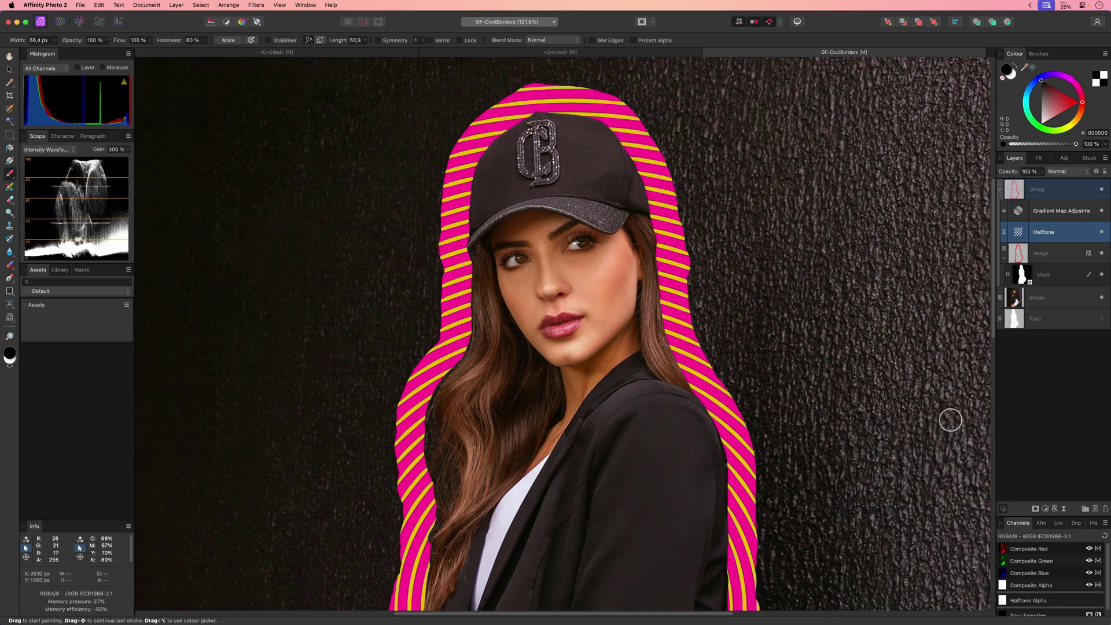
Hide the Halftone filter and add a live Procedural Texture filter between it and the Gradient Map adjustment.
{"action": "left_click", "coordinate": [1102, 232]}
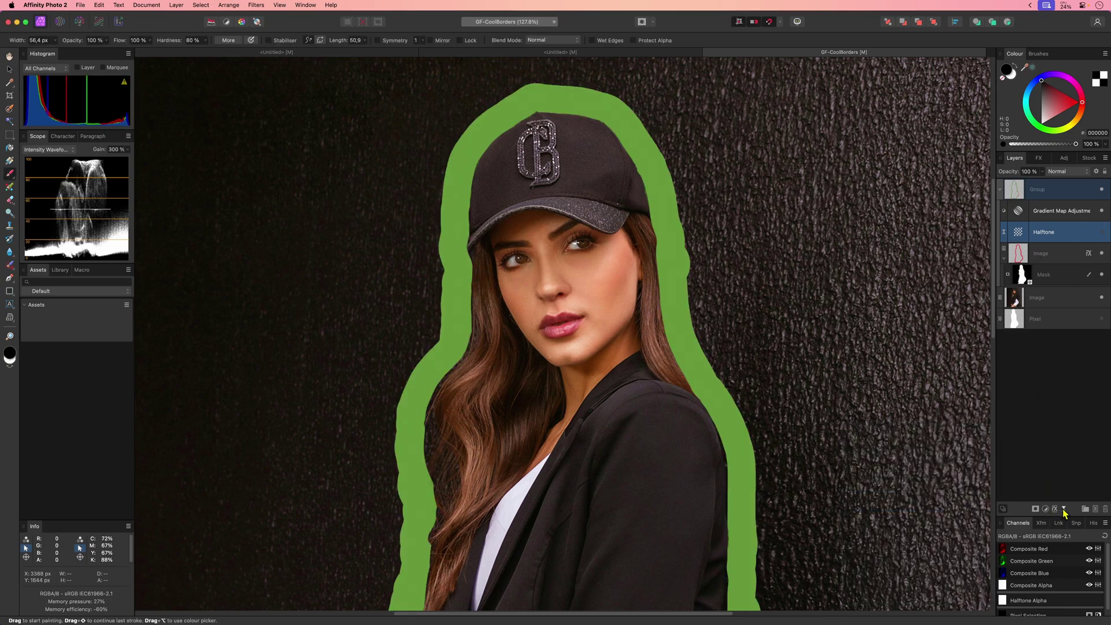
{"action": "left_click", "coordinate": [1064, 511]}
{"action": "left_click", "coordinate": [1068, 591]}
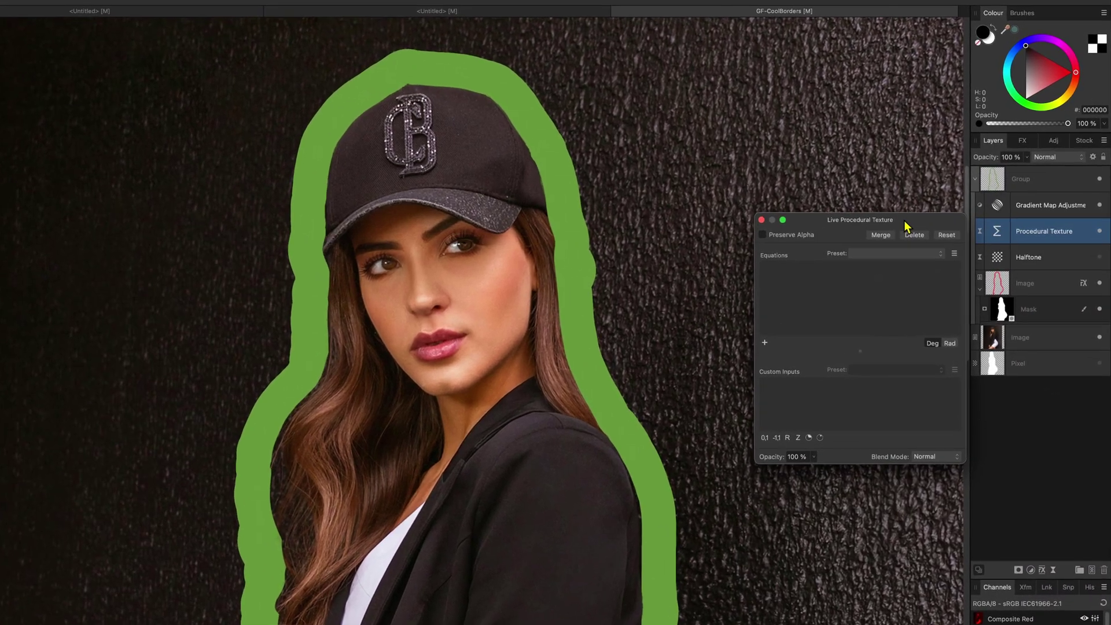
Try the Chequered preset for the procedural texture with a square count of 50.
{"action": "left_click", "coordinate": [892, 254]}
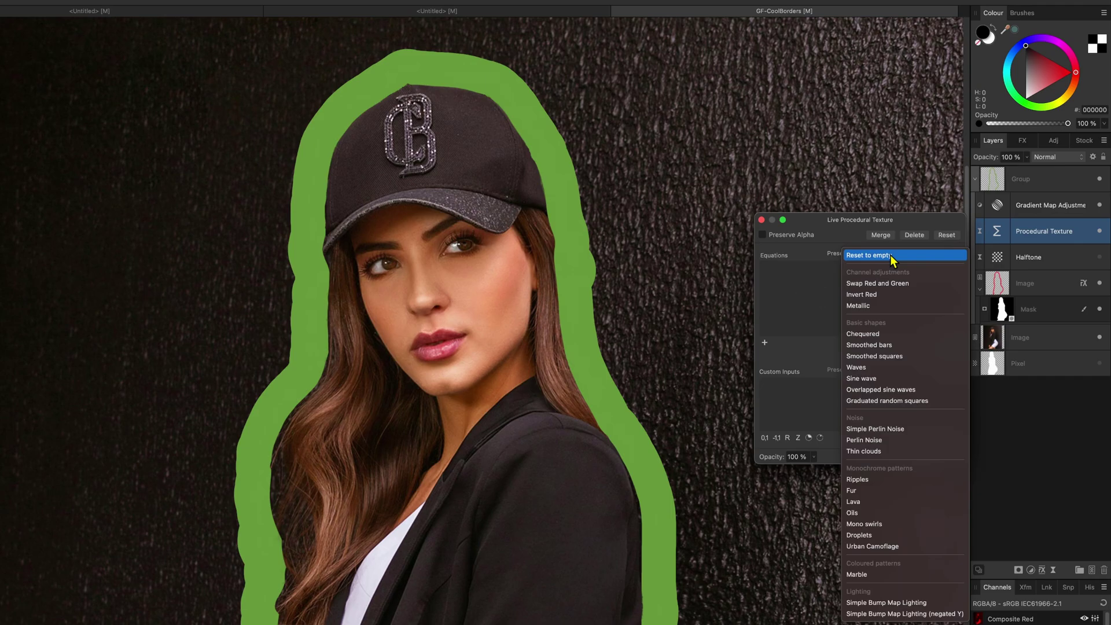
{"action": "left_click", "coordinate": [861, 334]}
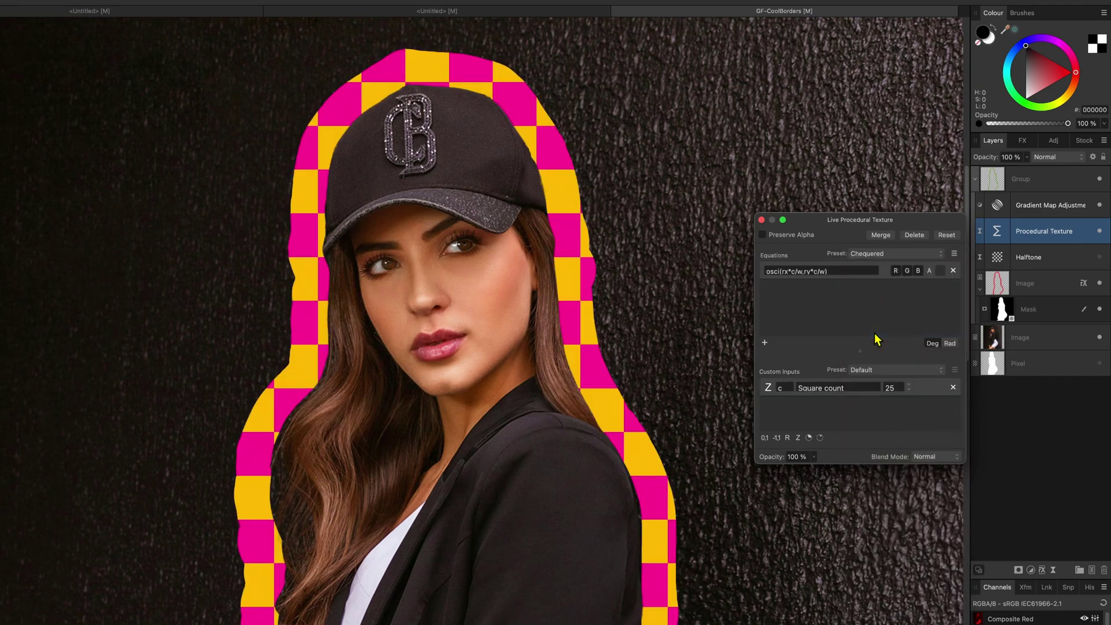
{"action": "type", "text": "50"}
{"action": "key", "text": "Tab"}
Try the Smoothed squares preset for the procedural texture and adjust its smoothing size.
{"action": "left_click", "coordinate": [891, 254]}
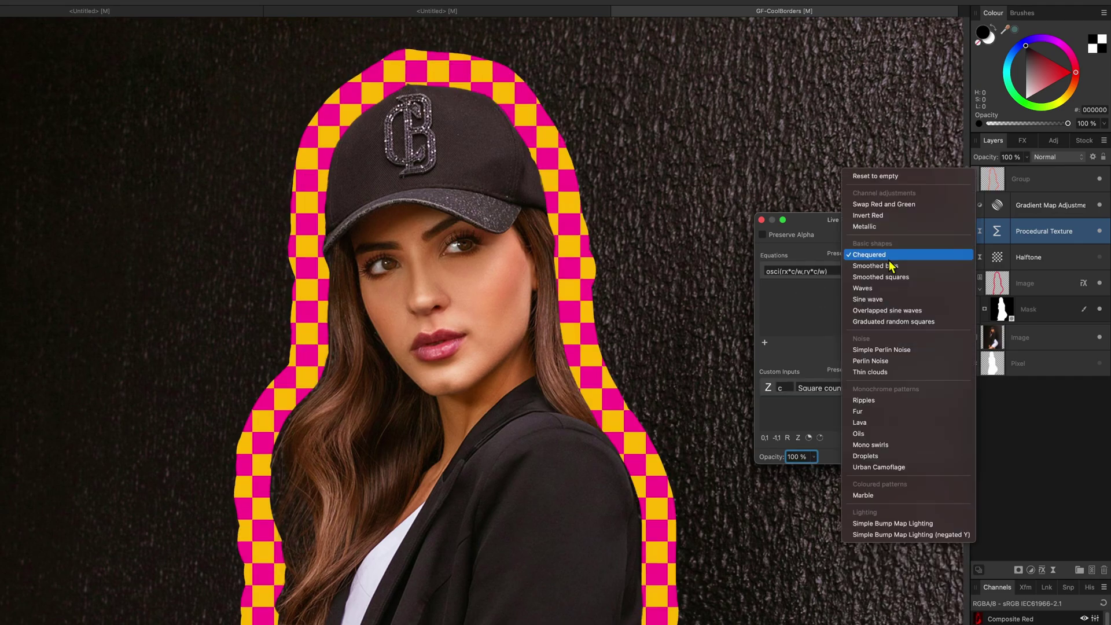
{"action": "left_click", "coordinate": [891, 276]}
{"action": "mouse_move", "coordinate": [908, 406]}
{"action": "left_mouse_down"}
{"action": "mouse_move", "coordinate": [937, 406]}
{"action": "mouse_move", "coordinate": [903, 405]}
{"action": "mouse_move", "coordinate": [918, 411]}
{"action": "left_mouse_up"}
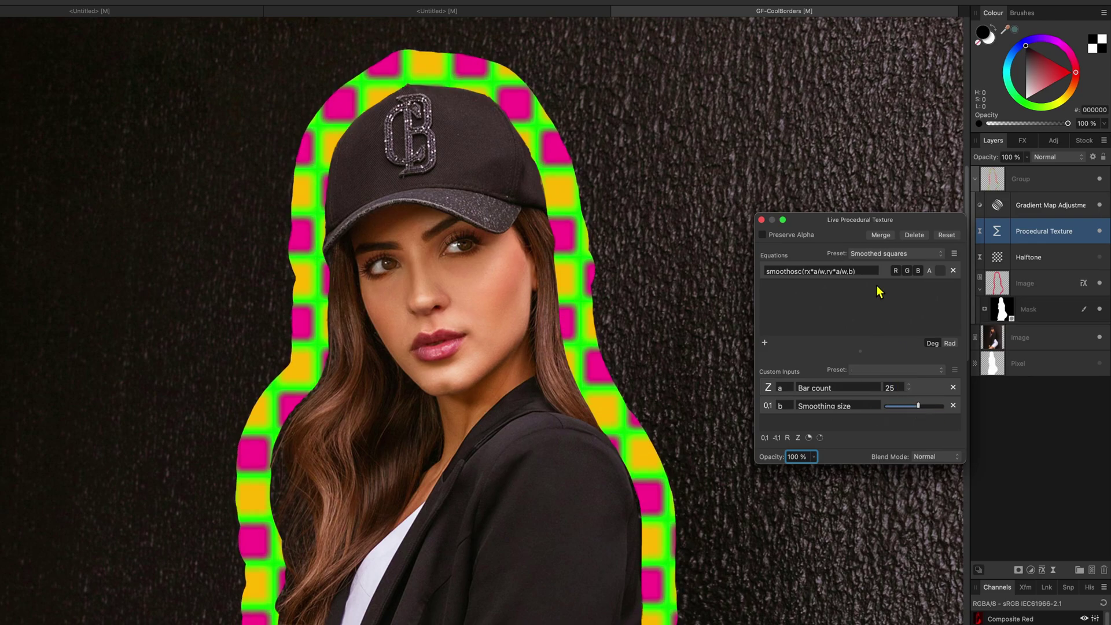
Apply the Waves preset to the procedural texture and adjust its Wave amount.
{"action": "left_click", "coordinate": [892, 254]}
{"action": "left_click", "coordinate": [881, 267]}
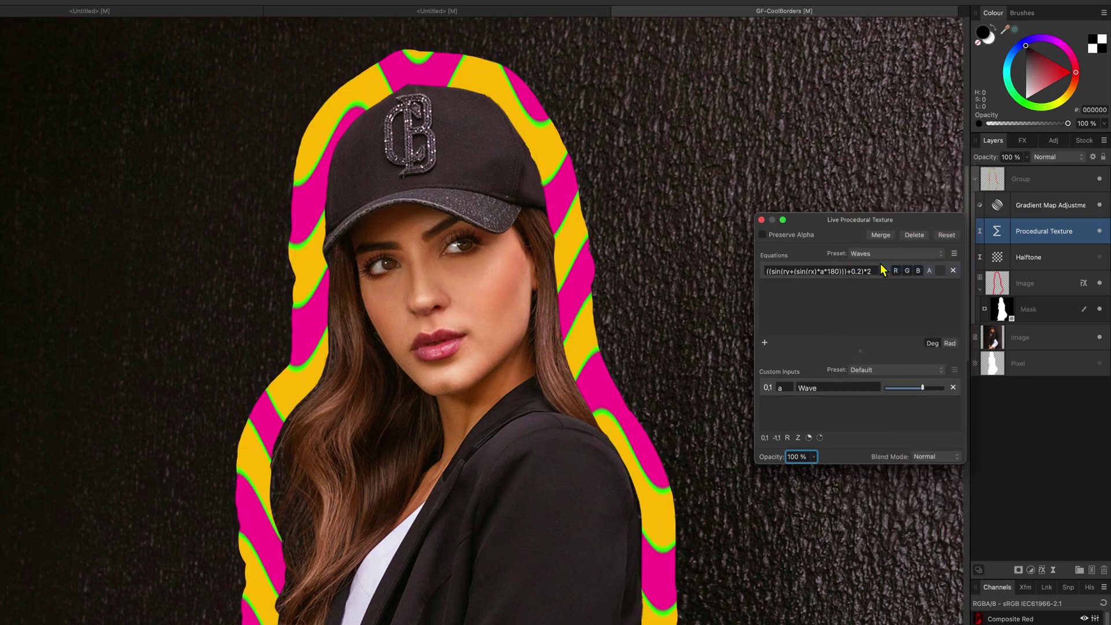
{"action": "left_click_drag", "start_coordinate": [922, 387], "coordinate": [950, 362]}
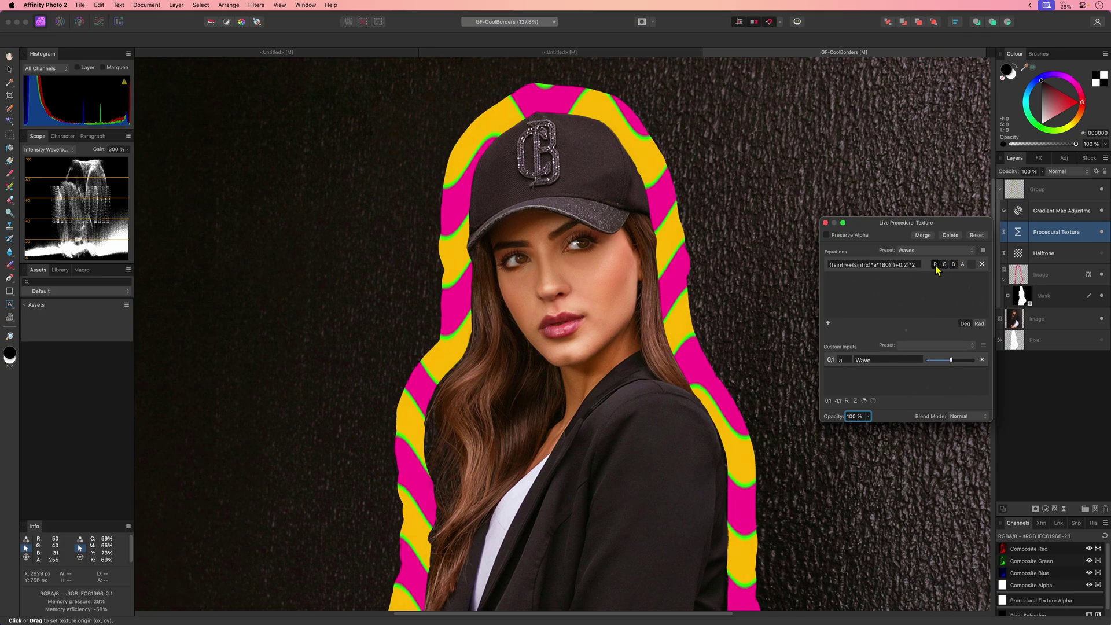
Turn the wave equation's red channel off and back on to compare the colours, and close the texture settings.
{"action": "left_click", "coordinate": [936, 266]}
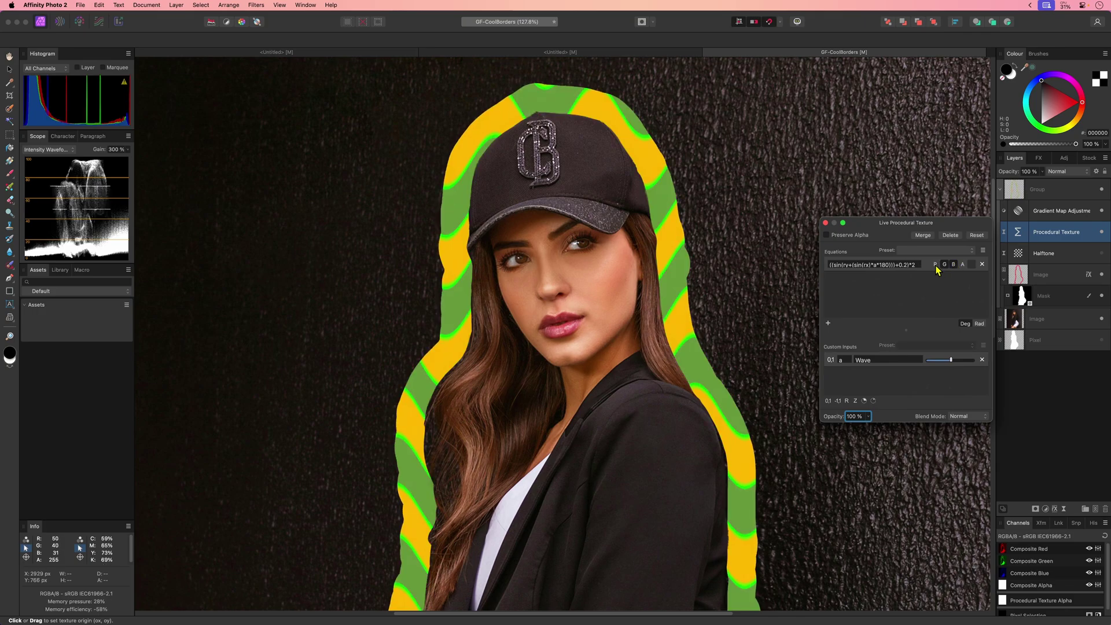
{"action": "left_click", "coordinate": [935, 265]}
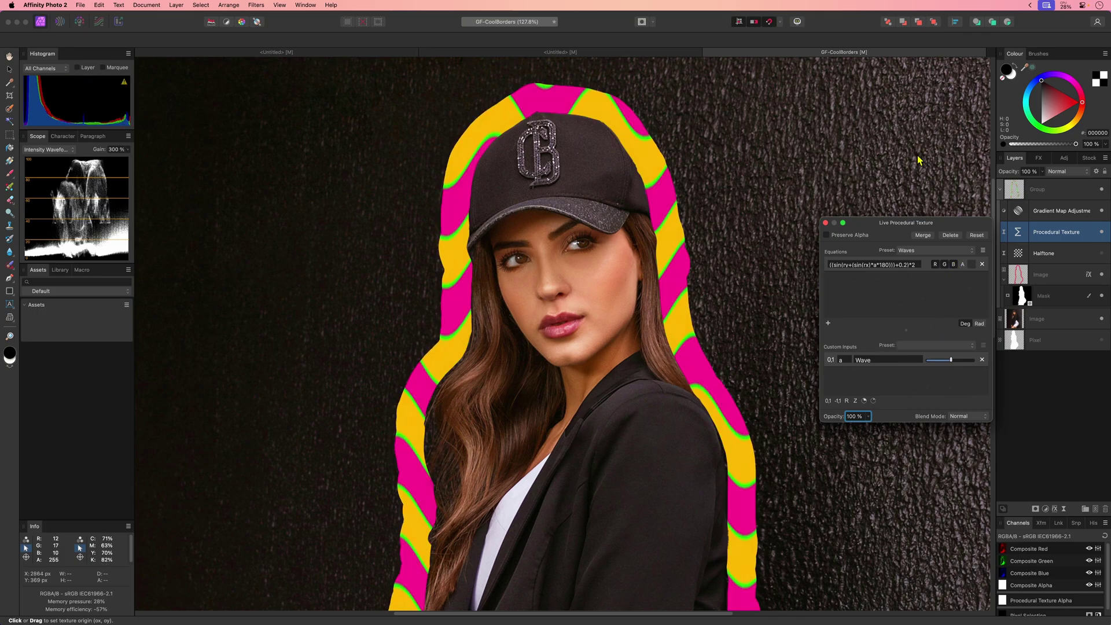
{"action": "left_click", "coordinate": [826, 223]}
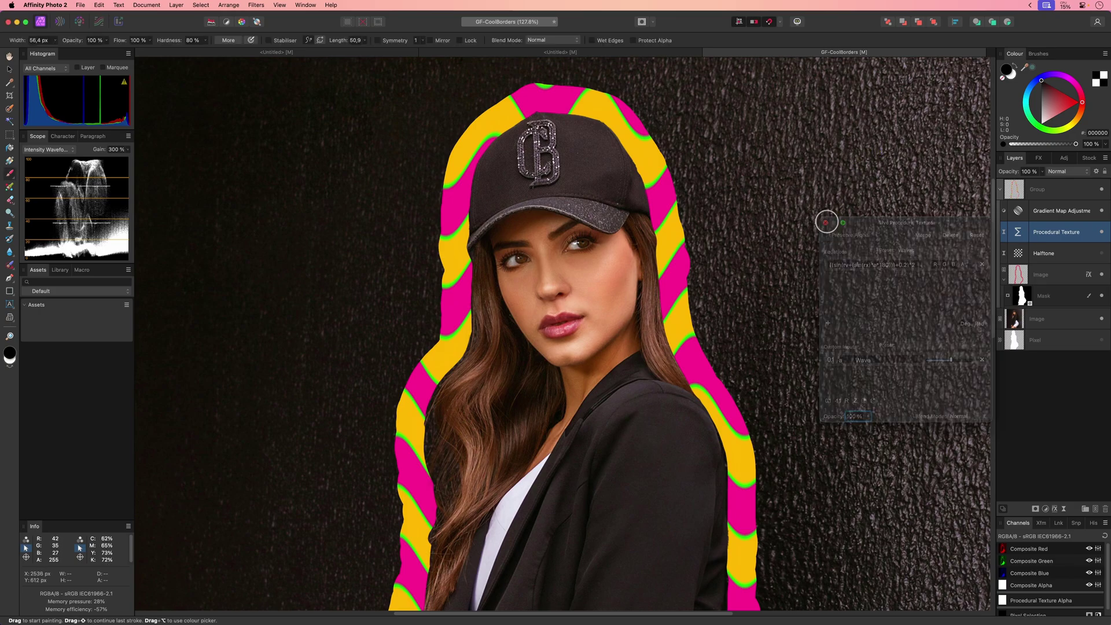
Collapse the border group and rename it Outline.
{"action": "left_click", "coordinate": [1000, 190]}
{"action": "double_click", "coordinate": [1040, 190]}
{"action": "type", "text": "Outline"}
{"action": "key", "text": "Return"}
Duplicate the Image layer and the white Pixel silhouette layer, and place the silhouette copy directly below the Outline group.
{"action": "left_click", "coordinate": [1024, 212]}
{"action": "key", "text": "super+j"}
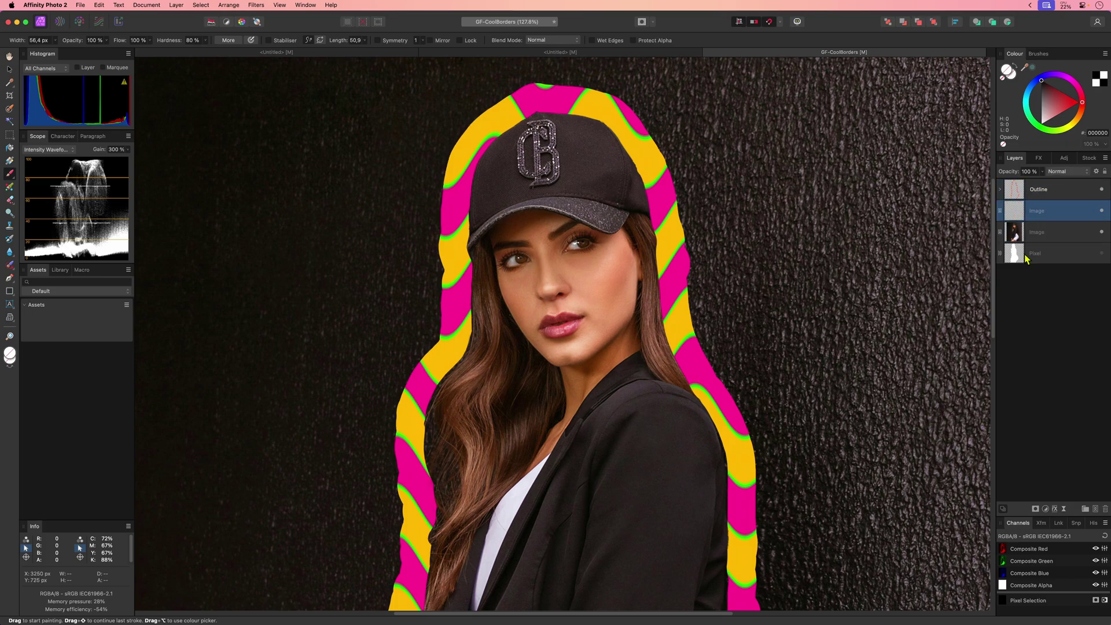
{"action": "left_click", "coordinate": [1025, 254]}
{"action": "key", "text": "super+j"}
{"action": "left_click_drag", "start_coordinate": [1026, 253], "coordinate": [1024, 202]}
Rasterise the silhouette copy to a mask and attach it to the upper Image layer.
{"action": "right_click", "coordinate": [1013, 208]}
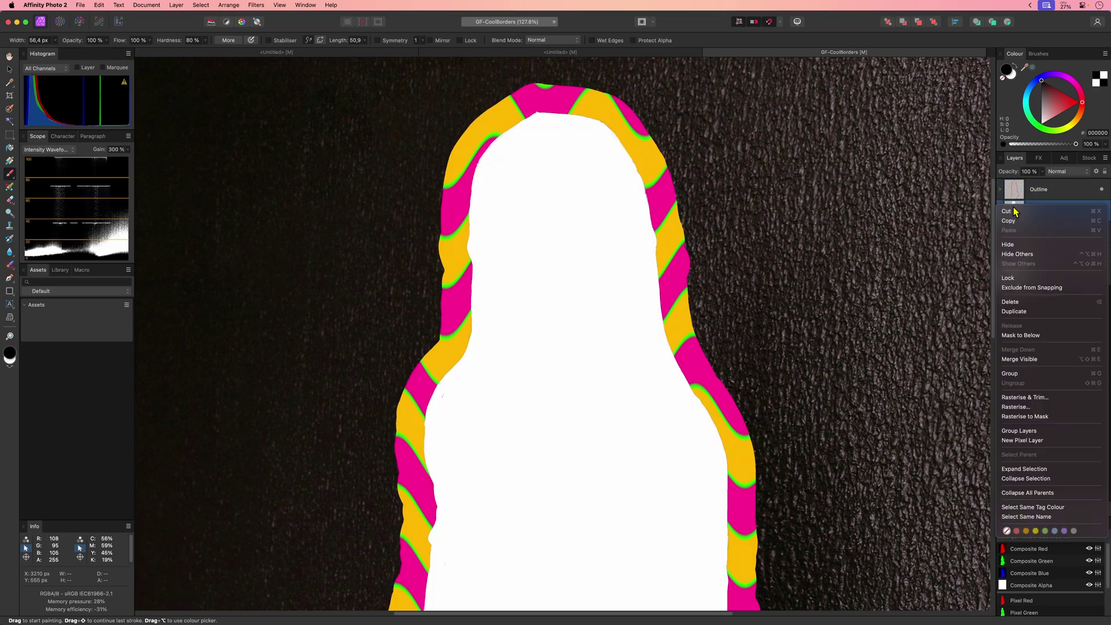
{"action": "left_click", "coordinate": [1024, 416]}
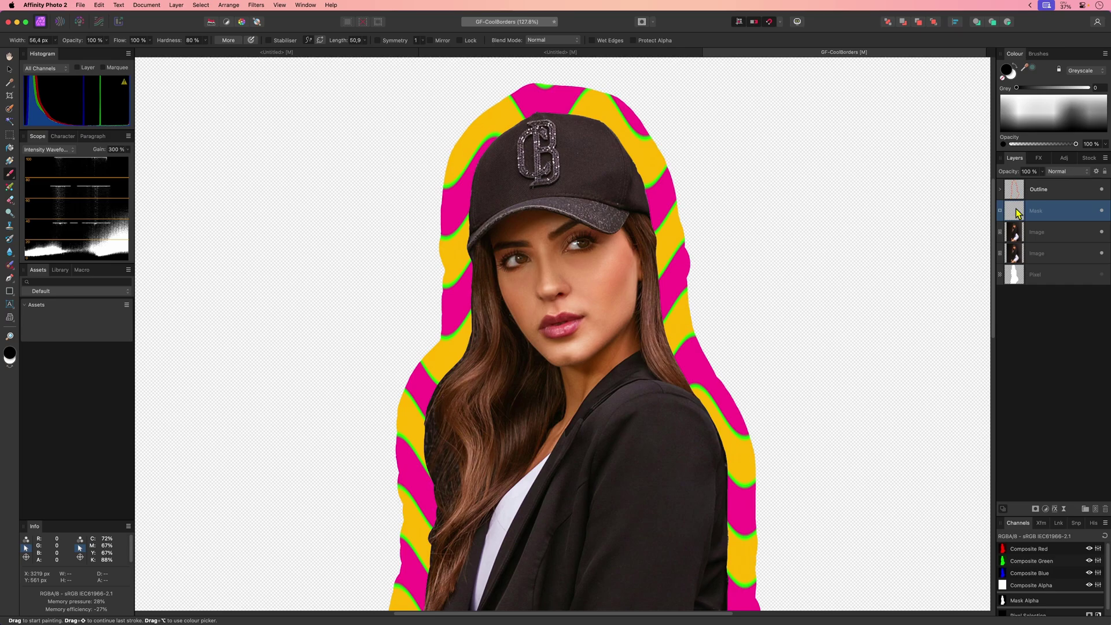
{"action": "left_click_drag", "start_coordinate": [1018, 213], "coordinate": [1025, 234]}
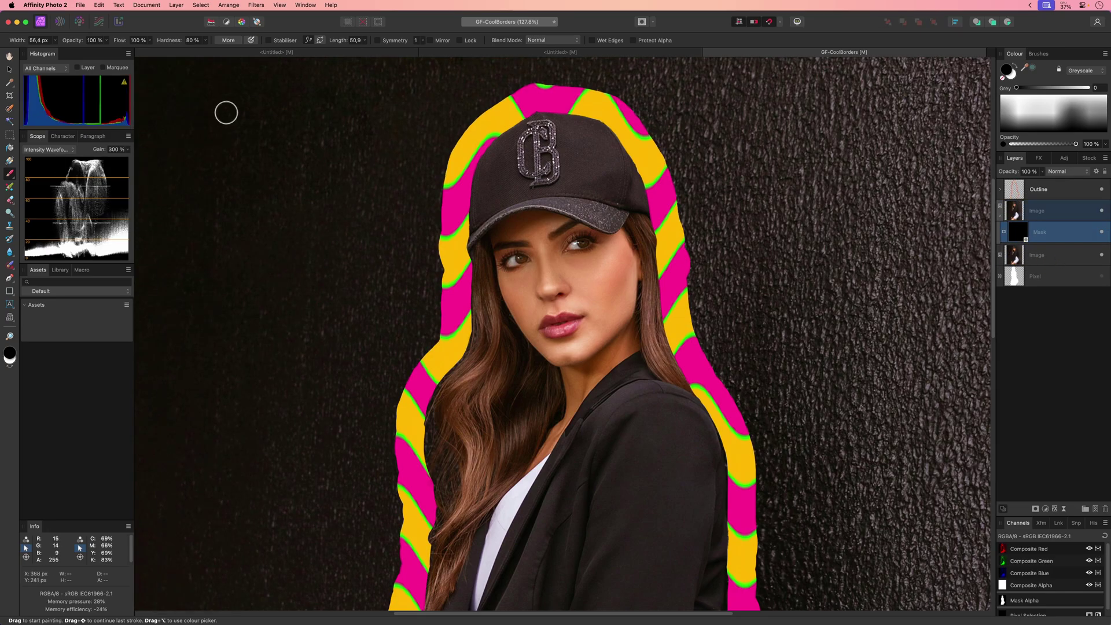
Invert the upper Image layer's mask and check it by switching the lower Image layer's visibility off and on.
{"action": "left_click", "coordinate": [176, 5]}
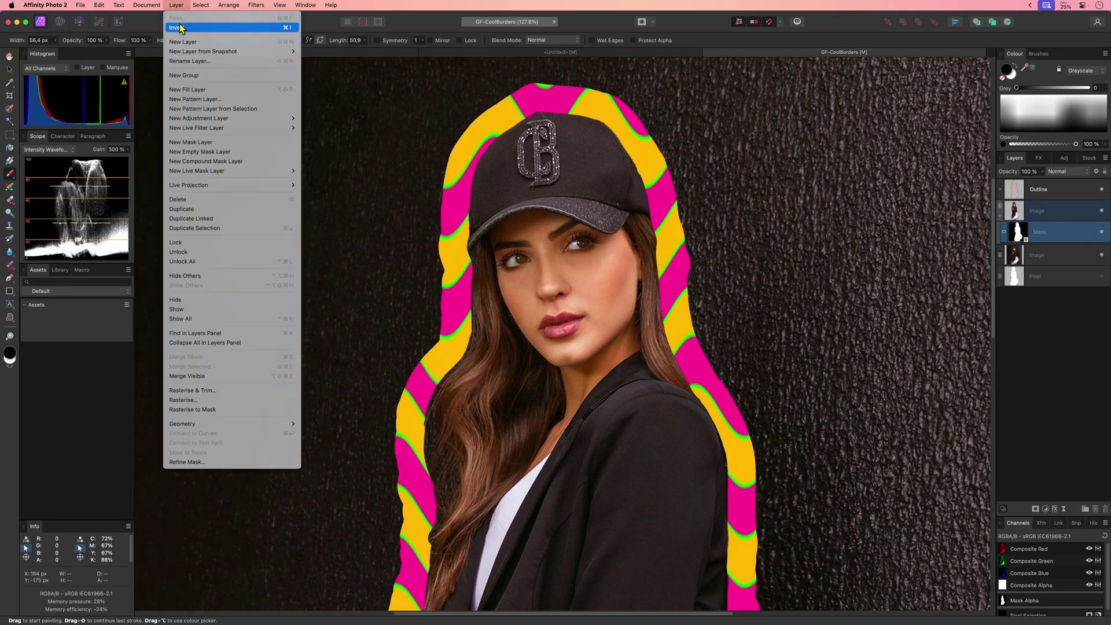
{"action": "left_click", "coordinate": [181, 28]}
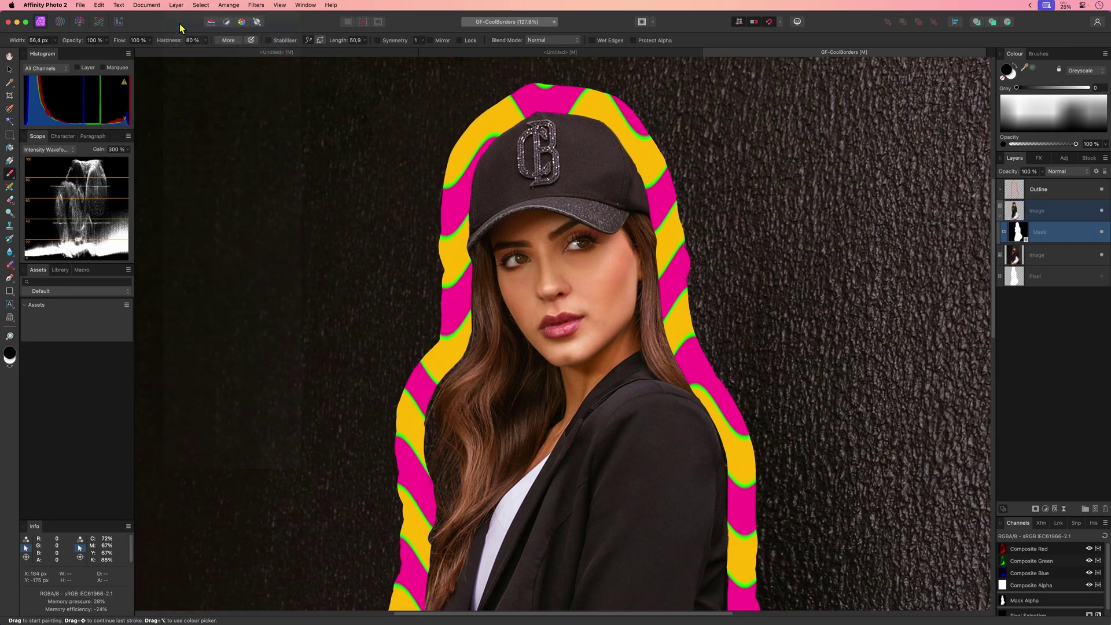
{"action": "left_click", "coordinate": [1102, 255]}
{"action": "left_click", "coordinate": [1101, 256]}
Add a Recolour adjustment to the masked upper Image layer with hue 190,7° and saturation 79 %.
{"action": "left_click", "coordinate": [1054, 213]}
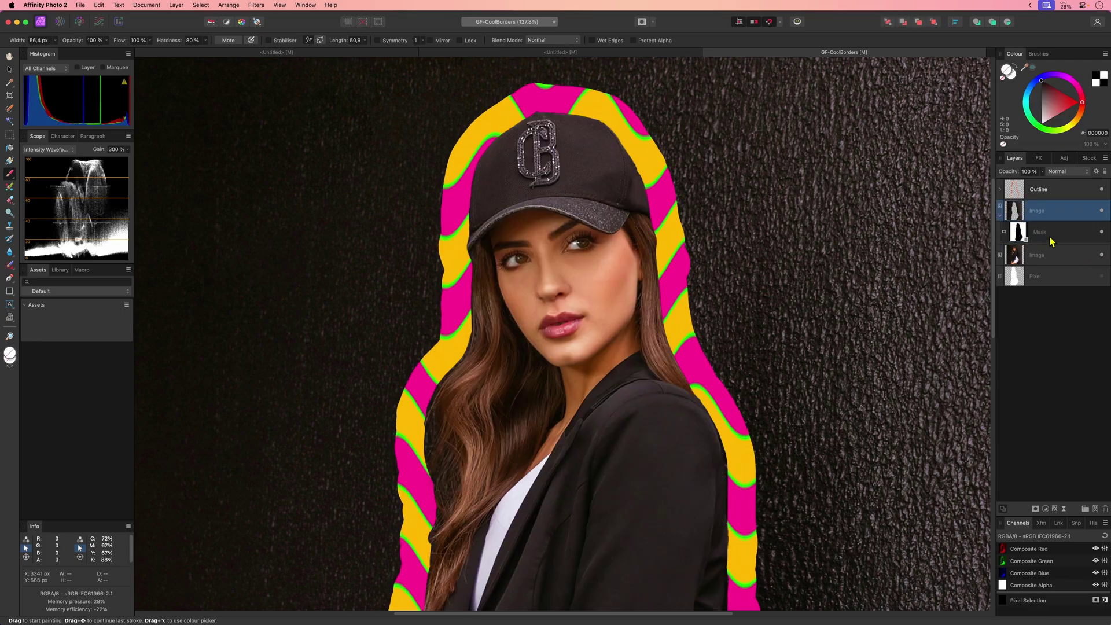
{"action": "left_click", "coordinate": [1044, 509]}
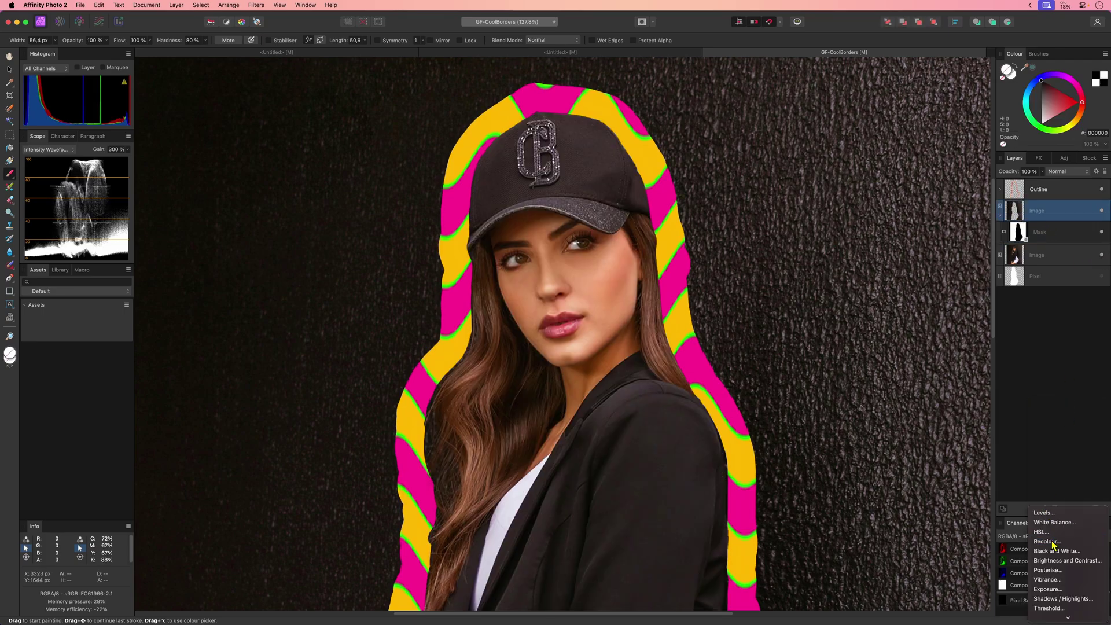
{"action": "left_click", "coordinate": [1046, 434]}
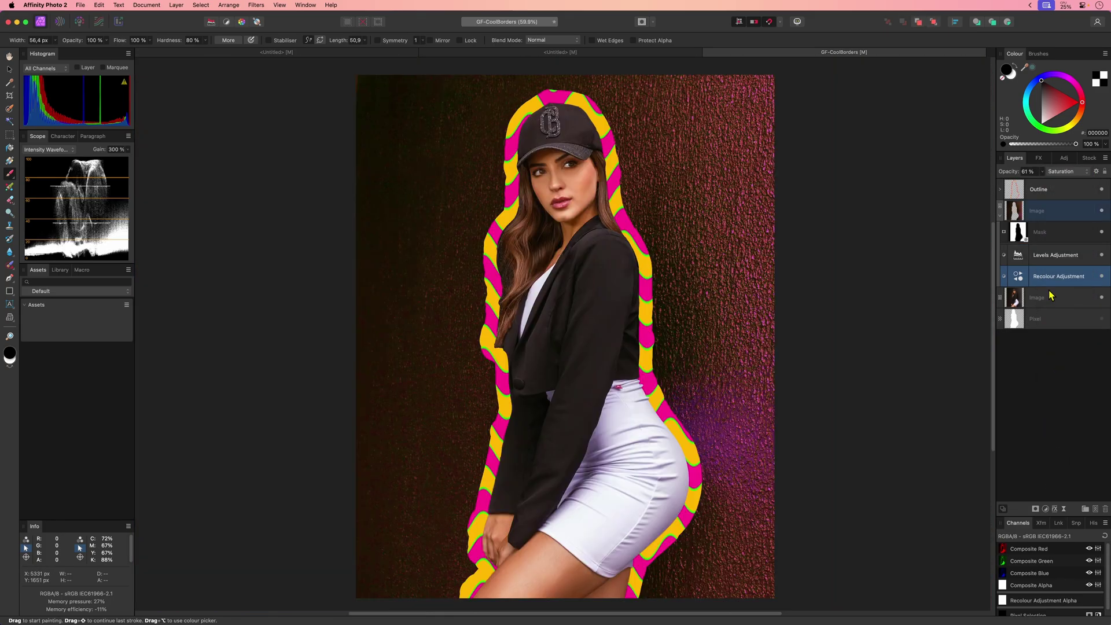
Add a Curves adjustment below Recolour in the masked Image layer, darken the midtones to about X 0,518, Y 0,338, and collapse the layer.
{"action": "left_click", "coordinate": [1045, 509]}
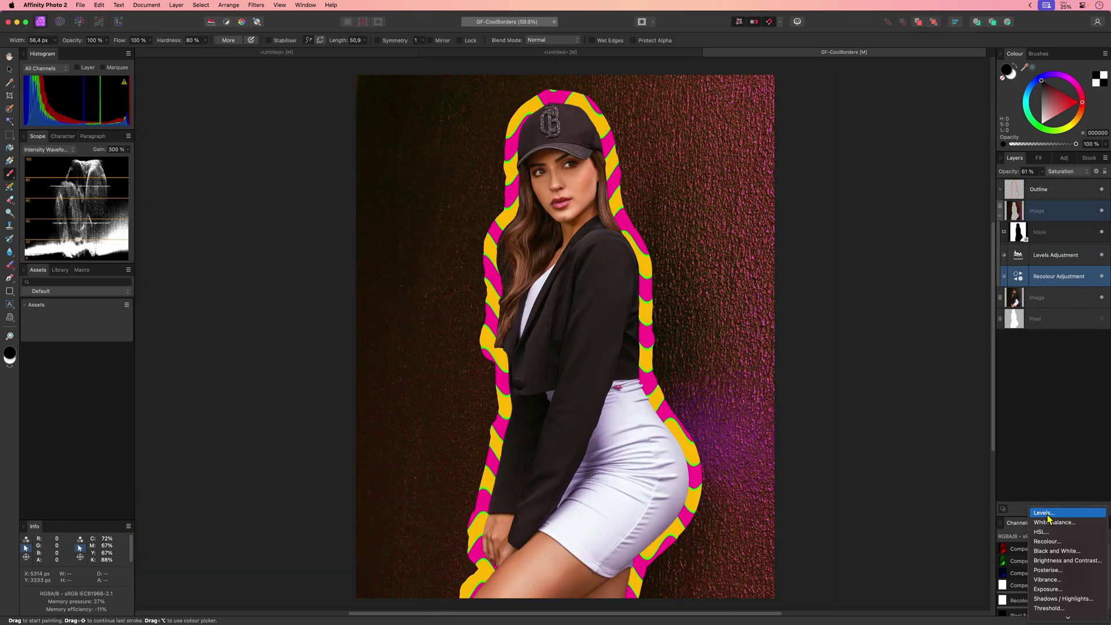
{"action": "left_click", "coordinate": [1062, 600]}
{"action": "left_click_drag", "start_coordinate": [1020, 282], "coordinate": [1019, 302]}
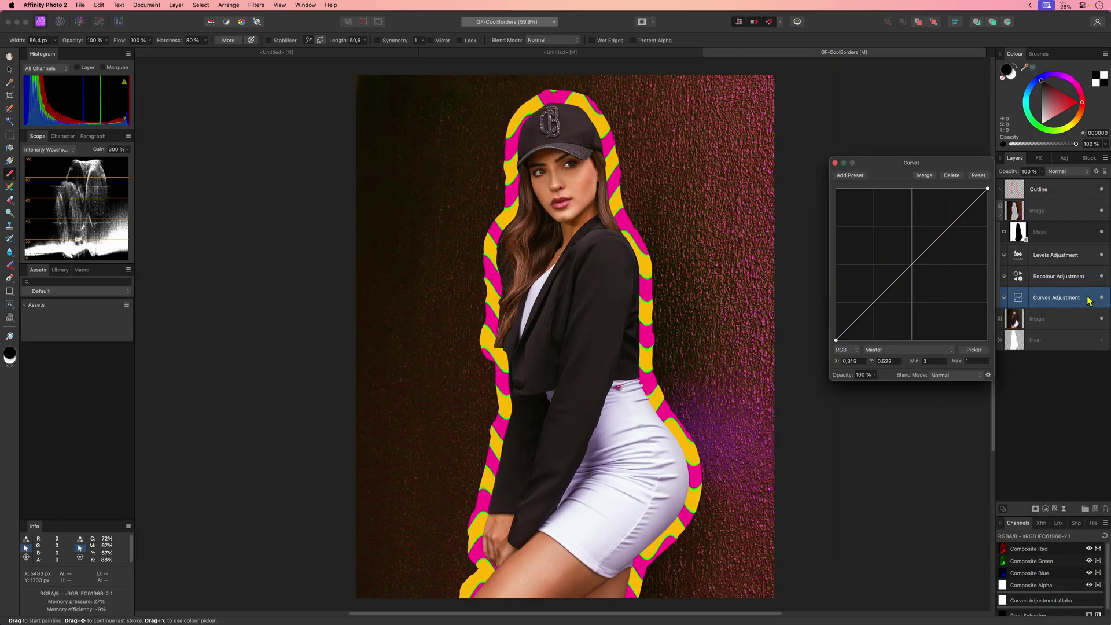
{"action": "left_click_drag", "start_coordinate": [906, 274], "coordinate": [916, 296]}
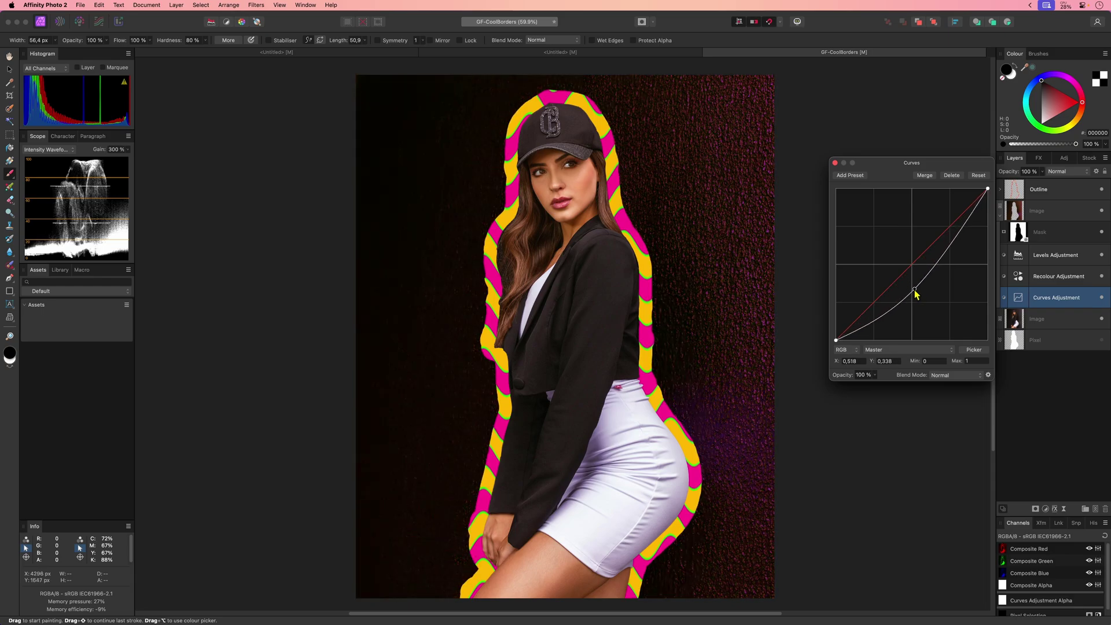
{"action": "left_click", "coordinate": [834, 163]}
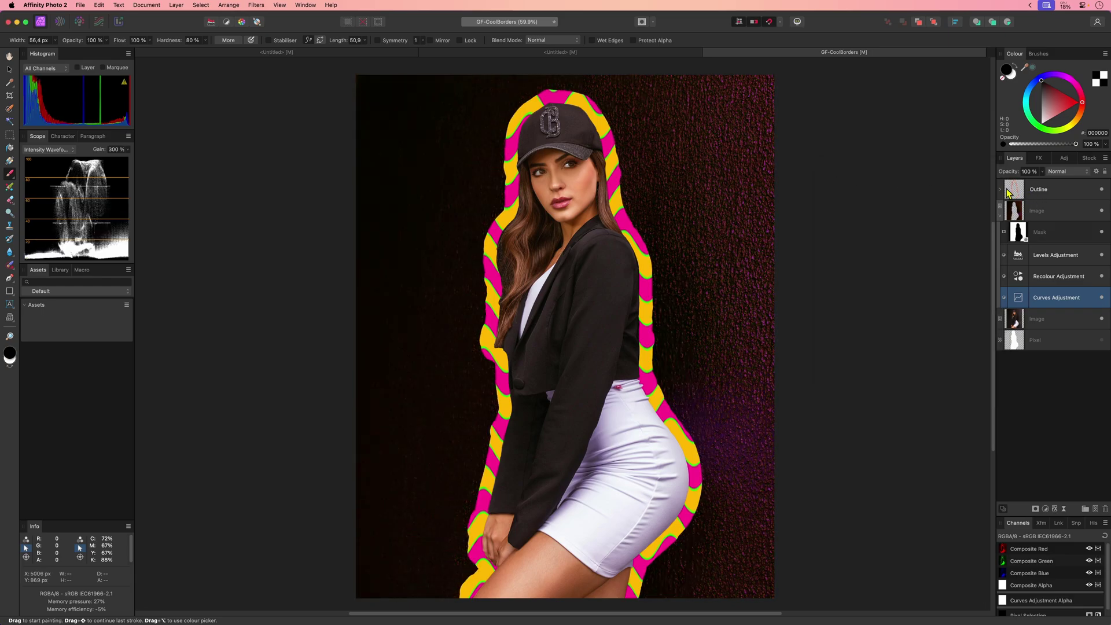
{"action": "left_click", "coordinate": [1001, 215]}
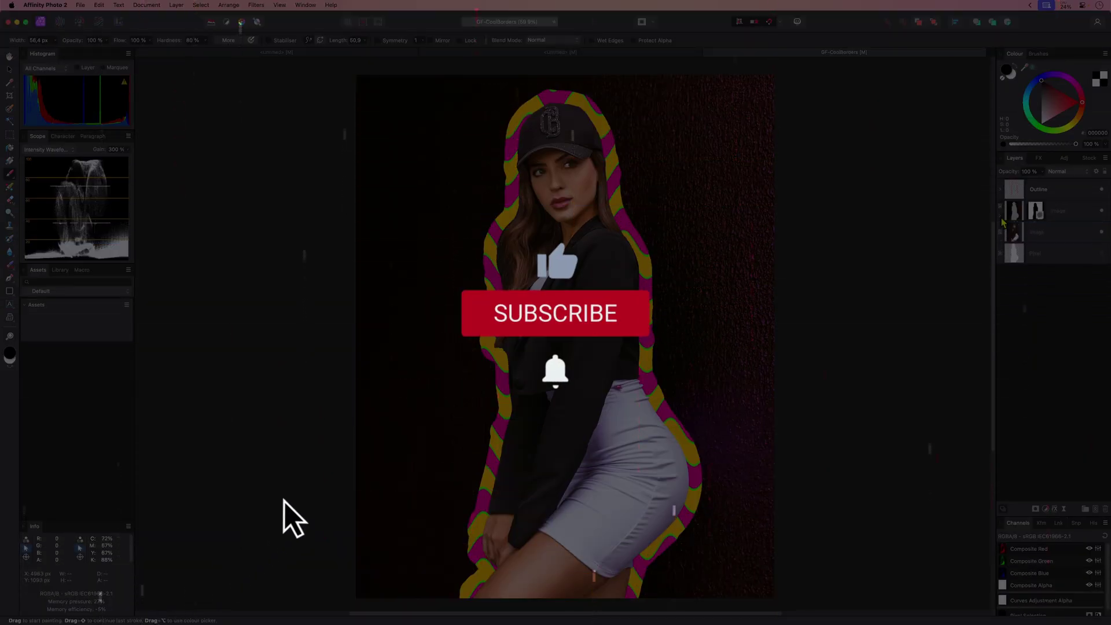